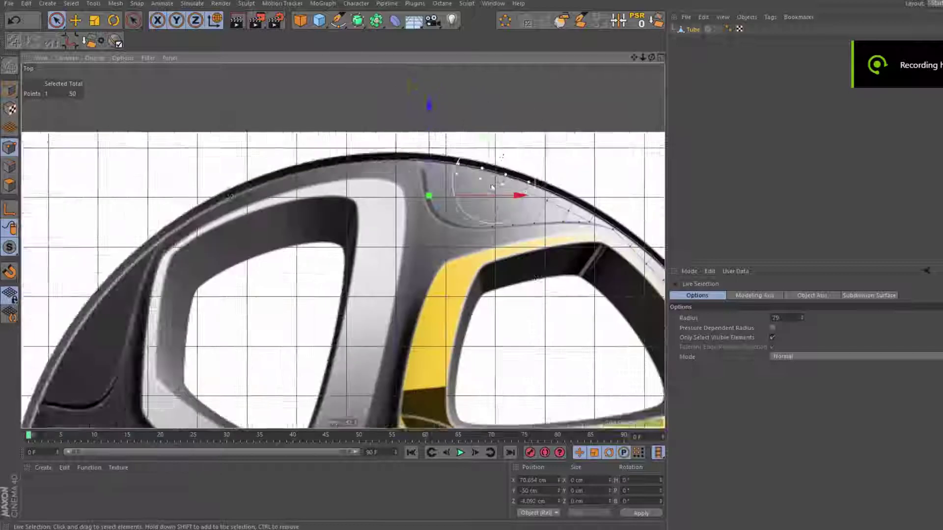
{"action": "key", "text": "ctrl+shift+z"}
{"action": "key", "text": "ctrl+shift+z"}
{"action": "key", "text": "ctrl+shift+z"}
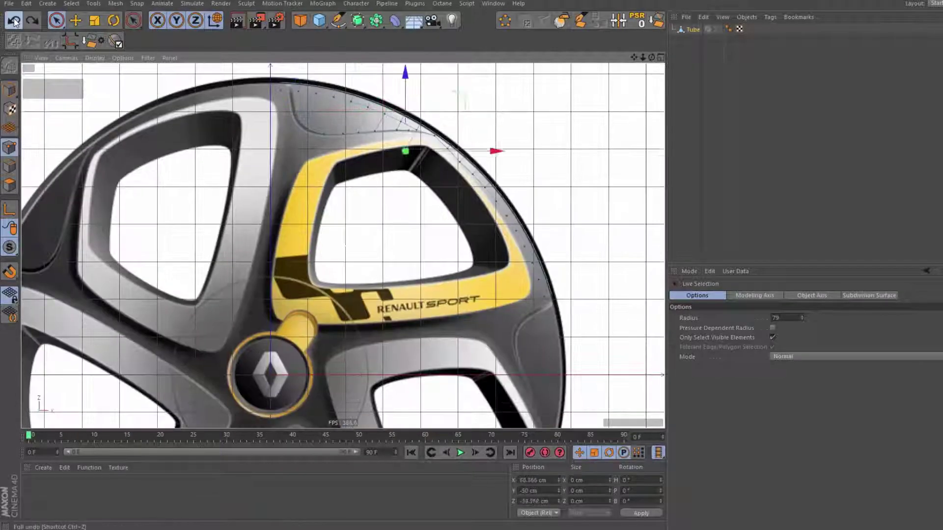
- Undo and redo back to the right mesh state, then move a spoke point down-right
{"action": "left_click", "coordinate": [14, 20]}
{"action": "left_click", "coordinate": [39, 20]}
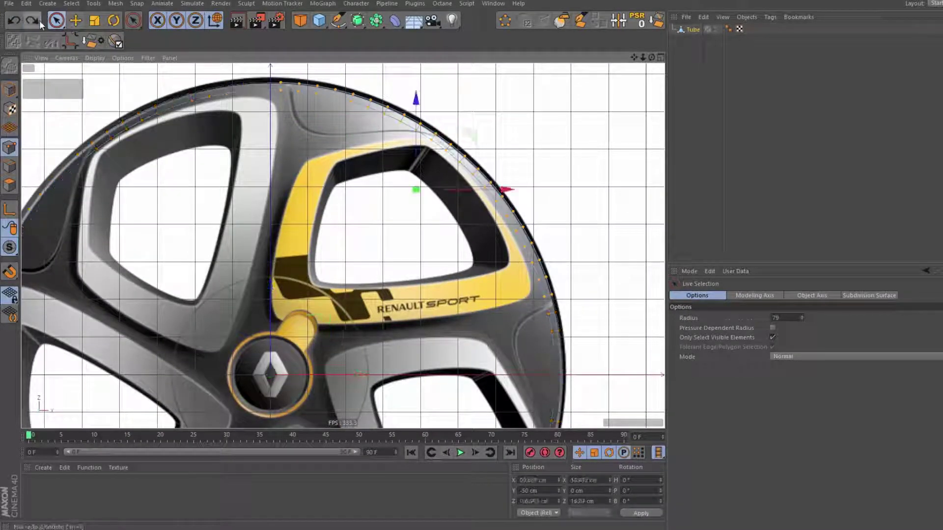
{"action": "left_click", "coordinate": [39, 19]}
{"action": "left_click", "coordinate": [40, 19]}
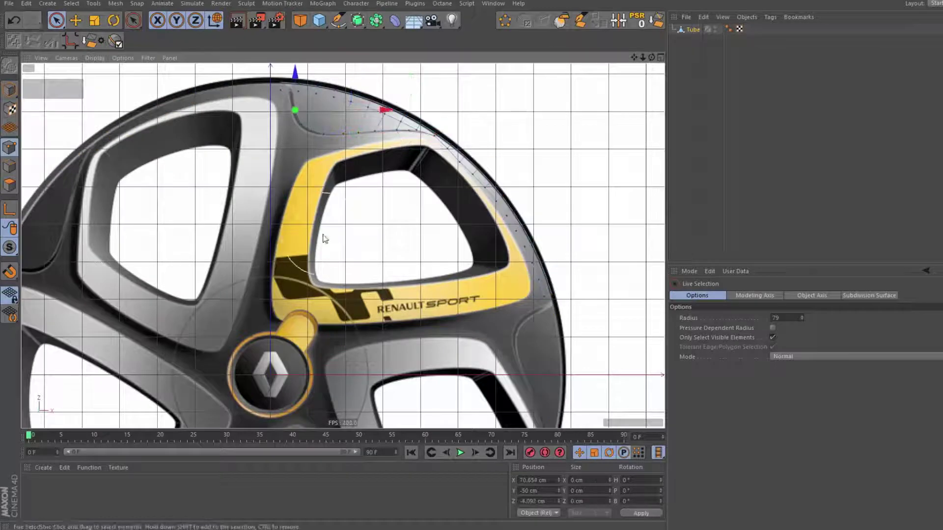
{"action": "scroll", "coordinate": [315, 169], "scroll_direction": "up", "scroll_amount": 5}
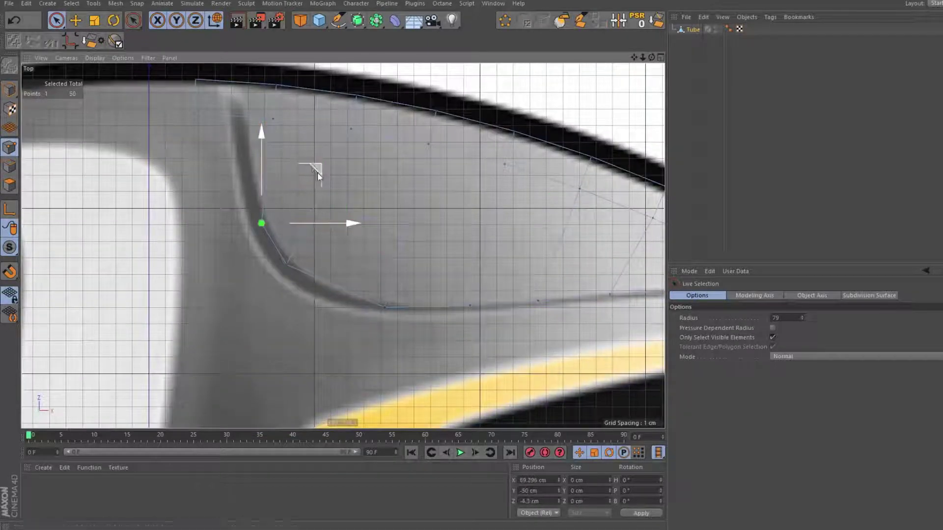
{"action": "left_click_drag", "start_coordinate": [318, 172], "coordinate": [349, 216]}
{"action": "scroll", "coordinate": [349, 216], "scroll_direction": "down", "scroll_amount": 5}
- Select the spoke's boundary edges and extrude them
{"action": "left_click", "coordinate": [11, 172]}
{"action": "scroll", "coordinate": [324, 196], "scroll_direction": "up", "scroll_amount": 5}
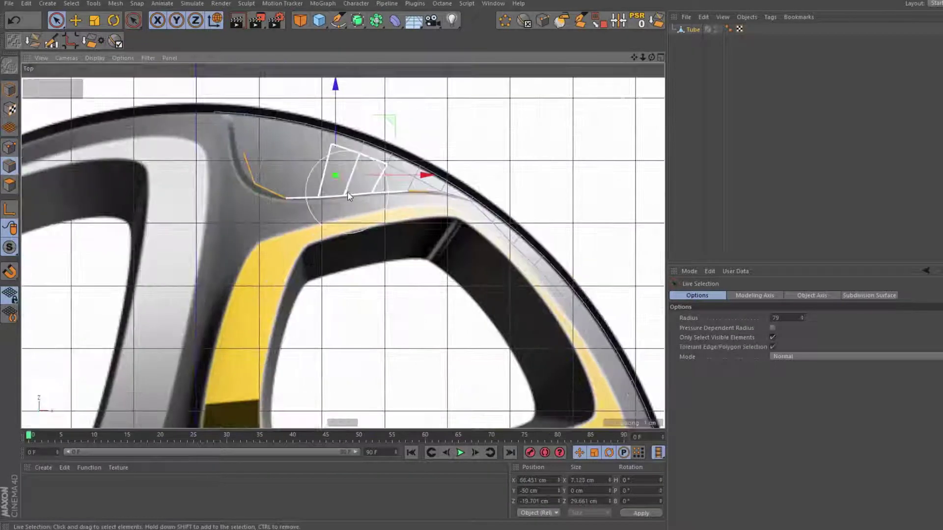
{"action": "left_click", "coordinate": [299, 222]}
{"action": "key", "text": "d"}
- Pick a point on the spoke curve and bridge the spoke edges to the rim
{"action": "left_click", "coordinate": [9, 147]}
{"action": "scroll", "coordinate": [447, 247], "scroll_direction": "up", "scroll_amount": 4}
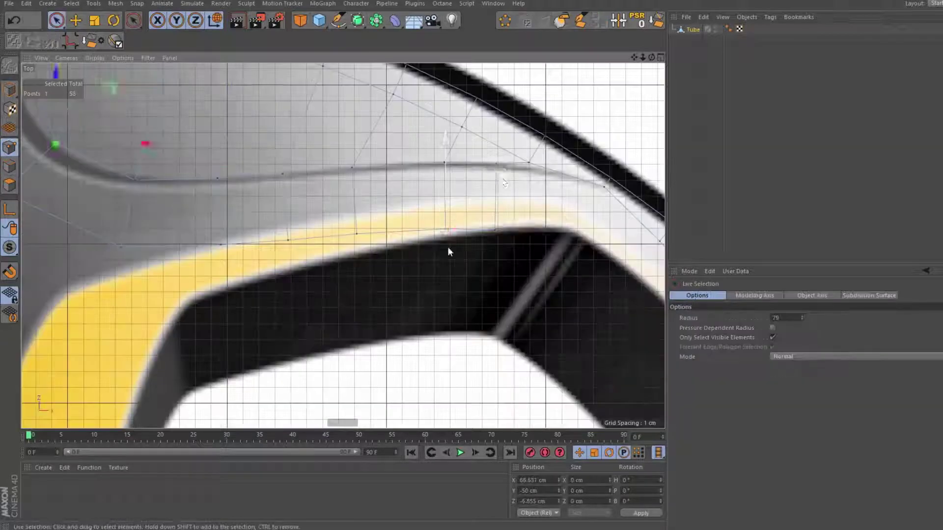
{"action": "key", "text": "space"}
{"action": "left_click", "coordinate": [343, 255]}
{"action": "scroll", "coordinate": [157, 252], "scroll_direction": "down", "scroll_amount": 3}
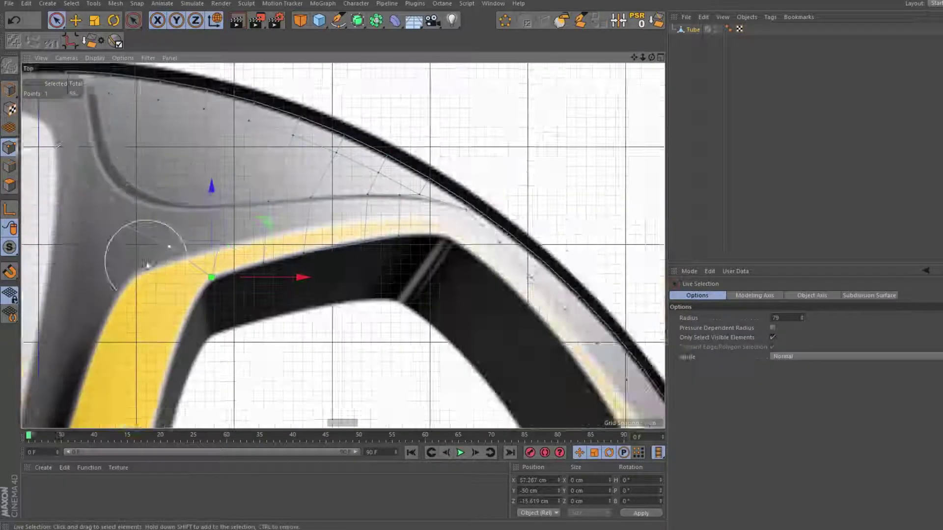
{"action": "scroll", "coordinate": [106, 175], "scroll_direction": "up", "scroll_amount": 5}
{"action": "key", "text": "m"}
{"action": "key", "text": "b"}
{"action": "scroll", "coordinate": [325, 229], "scroll_direction": "down", "scroll_amount": 3}
{"action": "scroll", "coordinate": [325, 224], "scroll_direction": "up", "scroll_amount": 4}
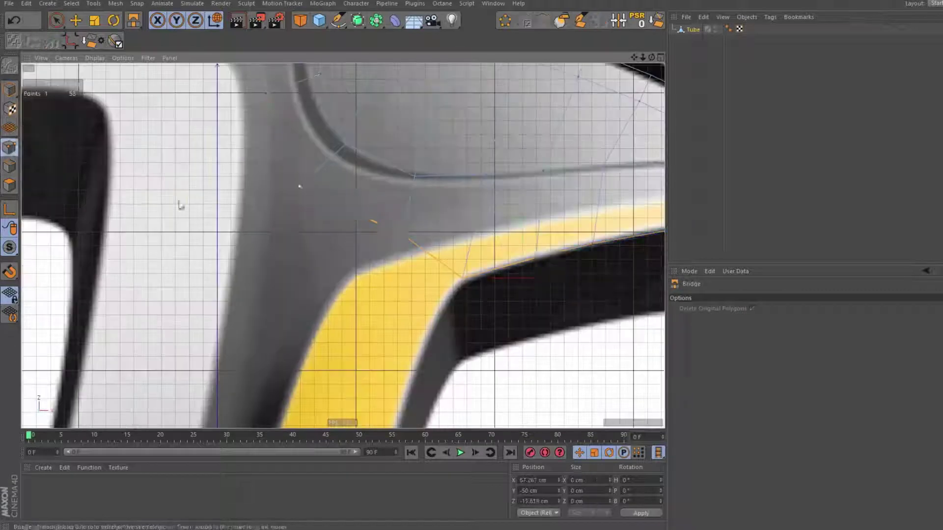
{"action": "scroll", "coordinate": [385, 148], "scroll_direction": "down", "scroll_amount": 2}
{"action": "key", "text": "space"}
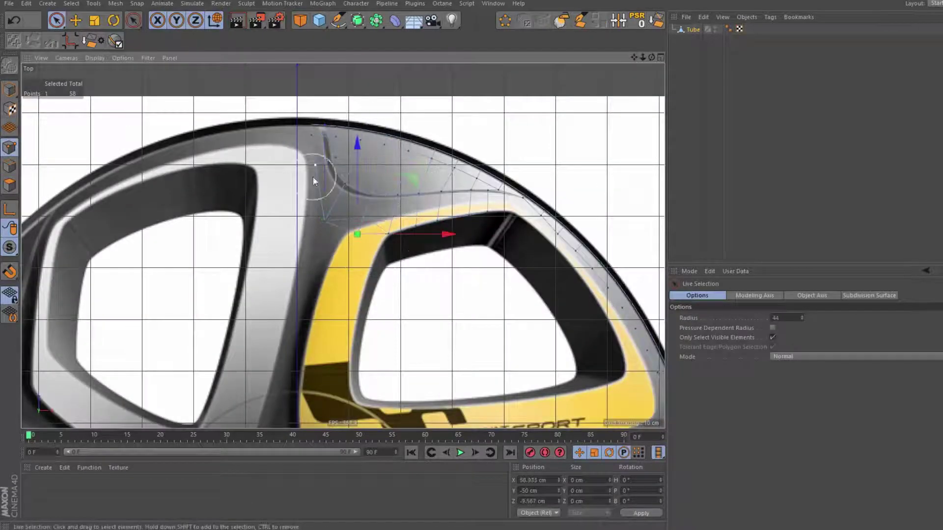
{"action": "scroll", "coordinate": [381, 173], "scroll_direction": "down", "scroll_amount": 3}
{"action": "scroll", "coordinate": [352, 186], "scroll_direction": "up", "scroll_amount": 4}
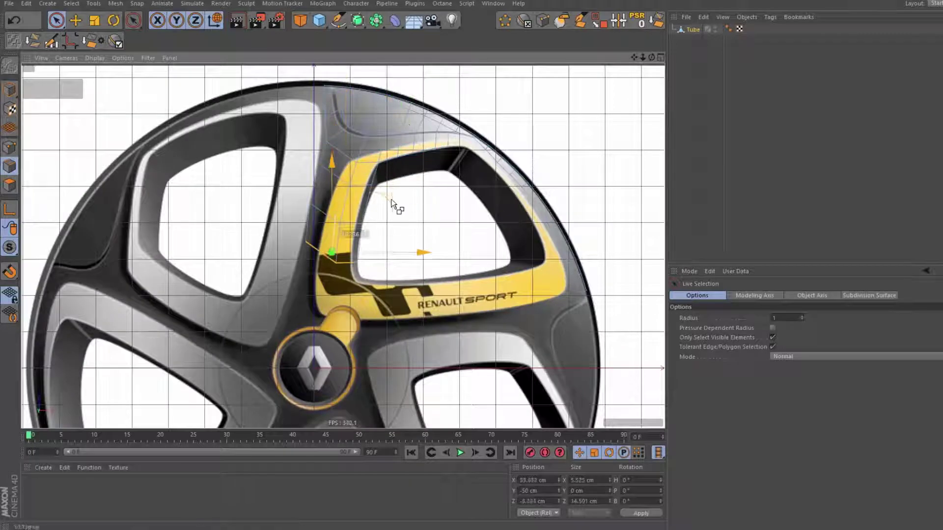
- Move the spoke point up onto the dark decal's top-left corner
{"action": "scroll", "coordinate": [392, 205], "scroll_direction": "up", "scroll_amount": 3}
{"action": "scroll", "coordinate": [402, 219], "scroll_direction": "up", "scroll_amount": 2}
{"action": "scroll", "coordinate": [402, 219], "scroll_direction": "down", "scroll_amount": 2}
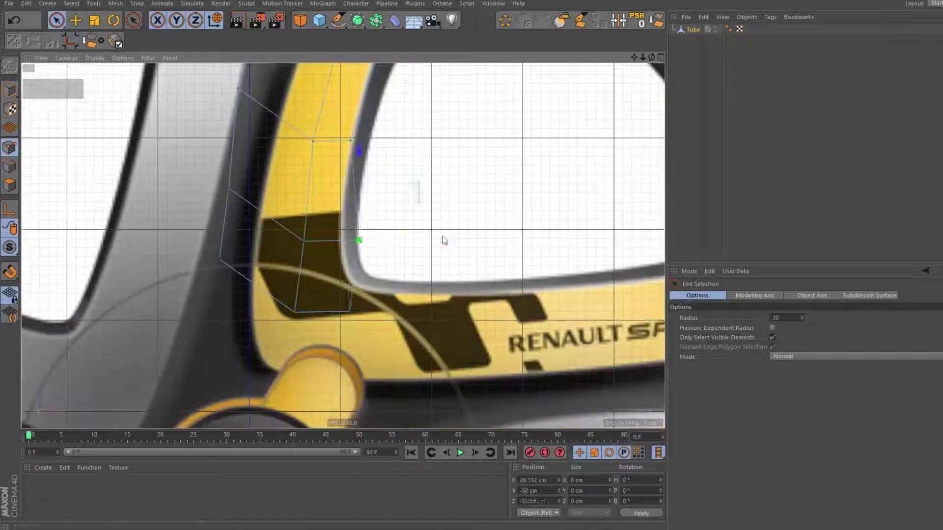
{"action": "left_click_drag", "start_coordinate": [351, 256], "coordinate": [352, 165]}
{"action": "scroll", "coordinate": [352, 169], "scroll_direction": "down", "scroll_amount": 2}
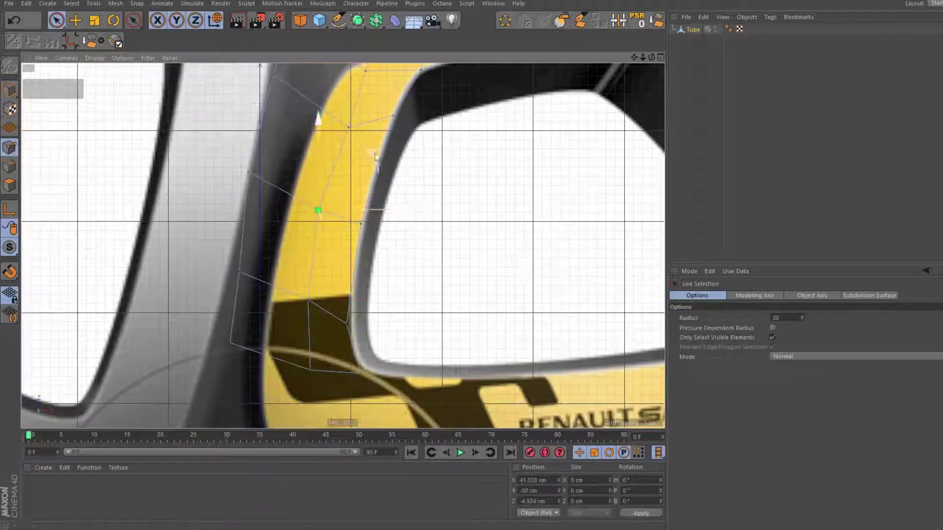
{"action": "scroll", "coordinate": [372, 171], "scroll_direction": "up", "scroll_amount": 3}
{"action": "scroll", "coordinate": [416, 117], "scroll_direction": "down", "scroll_amount": 5}
{"action": "scroll", "coordinate": [452, 157], "scroll_direction": "up", "scroll_amount": 4}
- Set Live Selection radius to 1, switch to edges, and fade the back image to 81% transparency
{"action": "double_click", "coordinate": [786, 318]}
{"action": "type", "text": "1"}
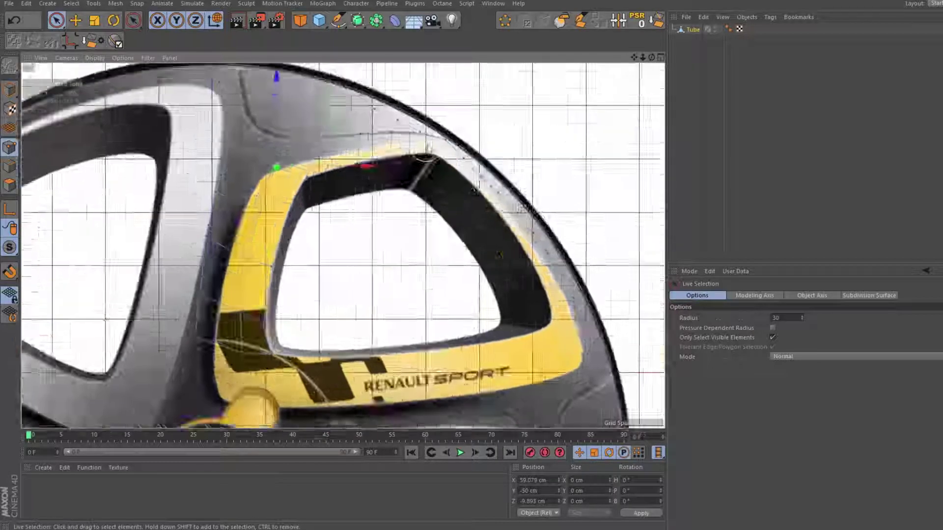
{"action": "left_click", "coordinate": [10, 166]}
{"action": "scroll", "coordinate": [479, 209], "scroll_direction": "up", "scroll_amount": 2}
{"action": "key", "text": "shift+v"}
{"action": "left_click_drag", "start_coordinate": [766, 398], "coordinate": [900, 398]}
- Extrude the selected rim edges into a new strip along the inner rim
{"action": "scroll", "coordinate": [442, 221], "scroll_direction": "down", "scroll_amount": 2}
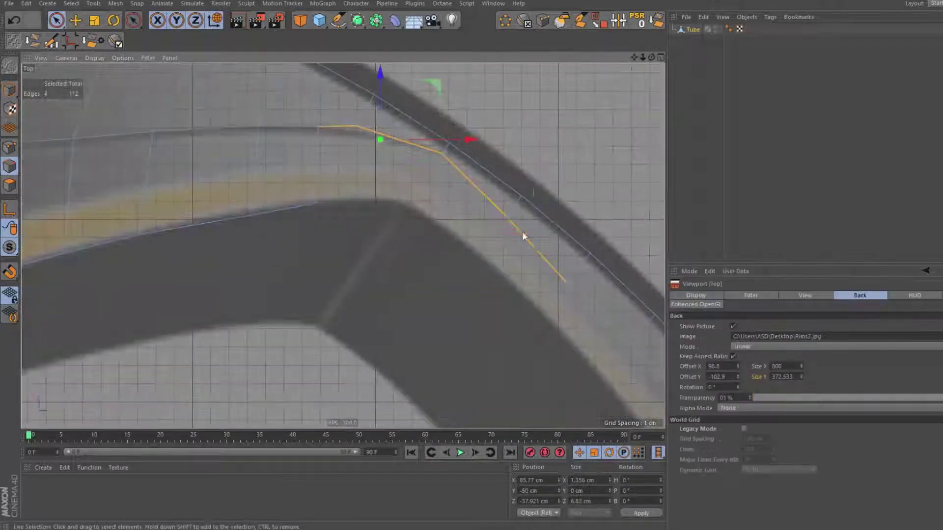
{"action": "left_click_drag", "start_coordinate": [526, 236], "coordinate": [394, 176]}
{"action": "left_click", "coordinate": [9, 147]}
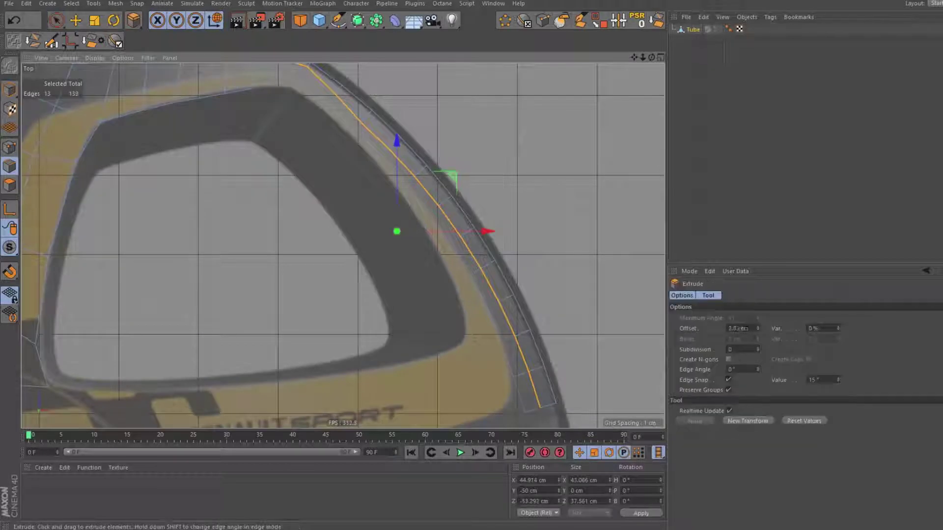
{"action": "scroll", "coordinate": [301, 121], "scroll_direction": "up", "scroll_amount": 4}
- Move the strip's rim points onto the drawing's rim curve
{"action": "left_click", "coordinate": [212, 227]}
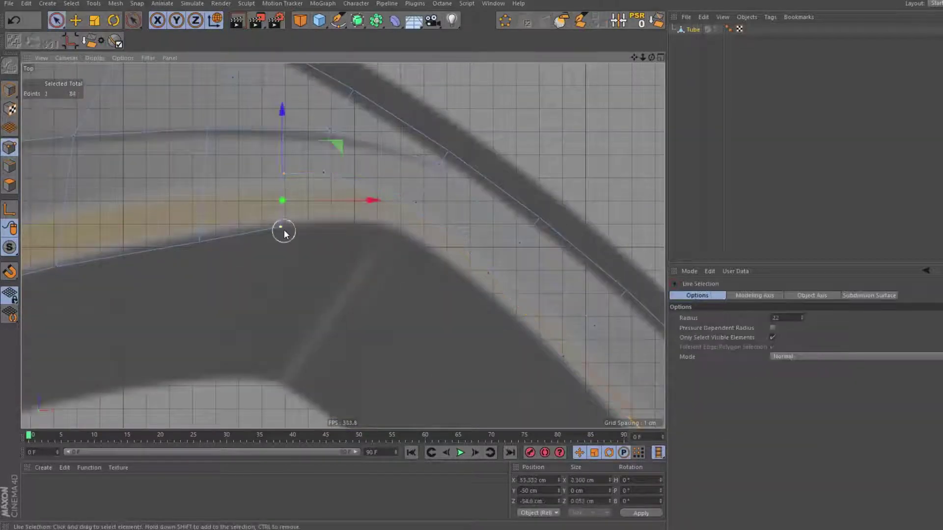
{"action": "left_click", "coordinate": [326, 176]}
{"action": "left_click", "coordinate": [464, 153]}
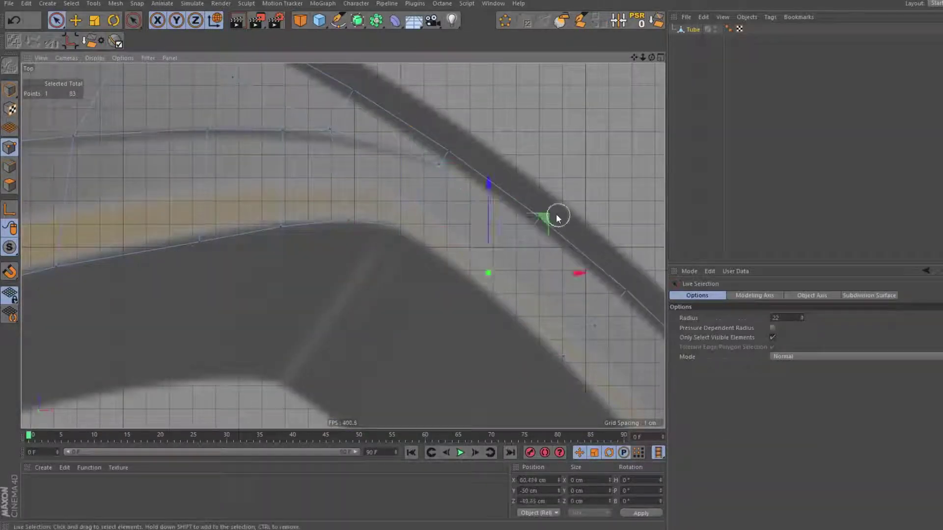
{"action": "scroll", "coordinate": [557, 216], "scroll_direction": "down", "scroll_amount": 3}
{"action": "scroll", "coordinate": [499, 226], "scroll_direction": "up", "scroll_amount": 3}
{"action": "left_click", "coordinate": [500, 217]}
{"action": "left_click", "coordinate": [422, 208]}
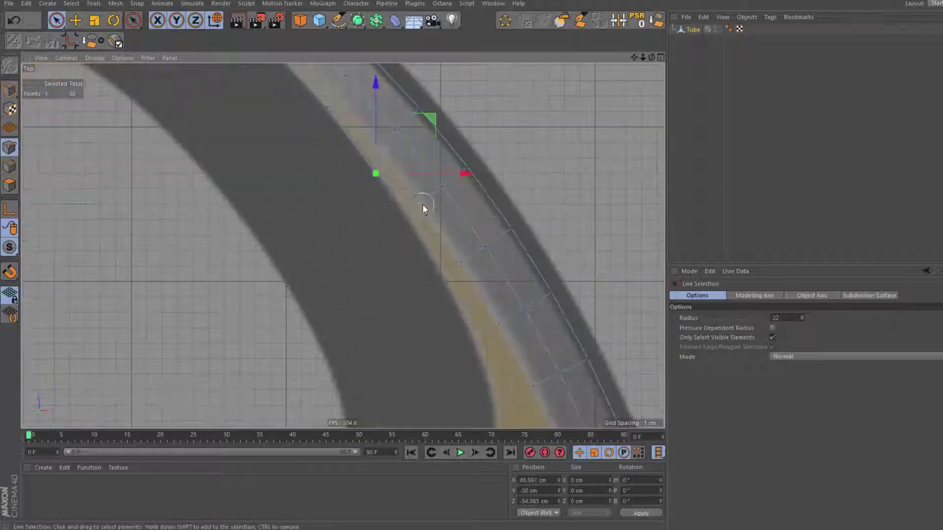
{"action": "left_click_drag", "start_coordinate": [423, 208], "coordinate": [468, 117]}
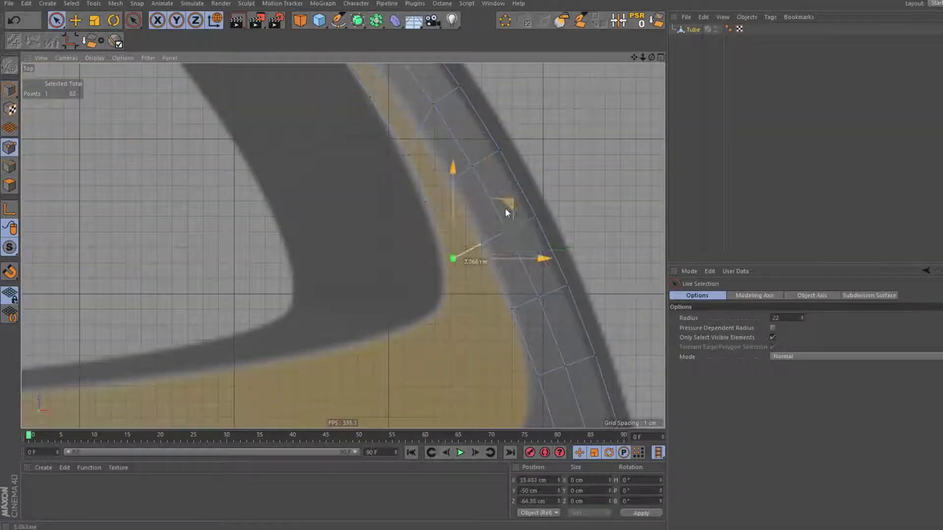
{"action": "left_click_drag", "start_coordinate": [505, 211], "coordinate": [501, 259]}
{"action": "scroll", "coordinate": [522, 352], "scroll_direction": "down", "scroll_amount": 3}
- Bridge the two edges beside the spoke window together
{"action": "scroll", "coordinate": [539, 284], "scroll_direction": "down", "scroll_amount": 3}
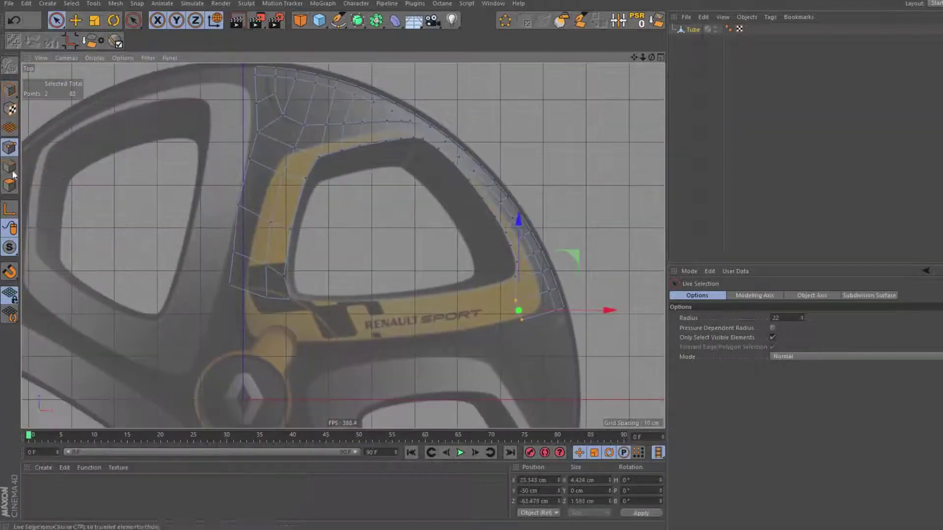
{"action": "scroll", "coordinate": [502, 132], "scroll_direction": "up", "scroll_amount": 3}
{"action": "scroll", "coordinate": [496, 255], "scroll_direction": "down", "scroll_amount": 3}
{"action": "scroll", "coordinate": [576, 219], "scroll_direction": "up", "scroll_amount": 3}
{"action": "left_click", "coordinate": [576, 220]}
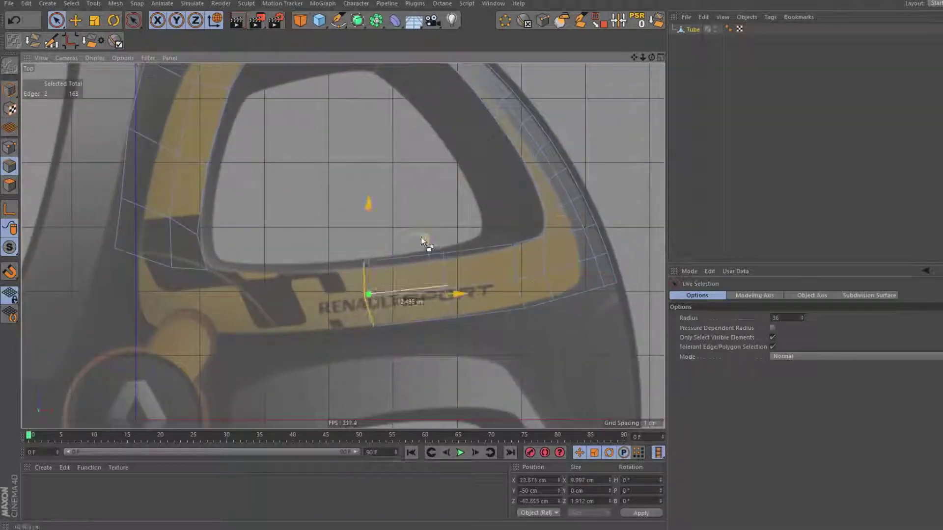
{"action": "key", "text": "m"}
{"action": "key", "text": "b"}
- Pull a vertex on the spoke's inner edge onto the reference spoke outline
{"action": "left_click", "coordinate": [9, 147]}
{"action": "key", "text": "space"}
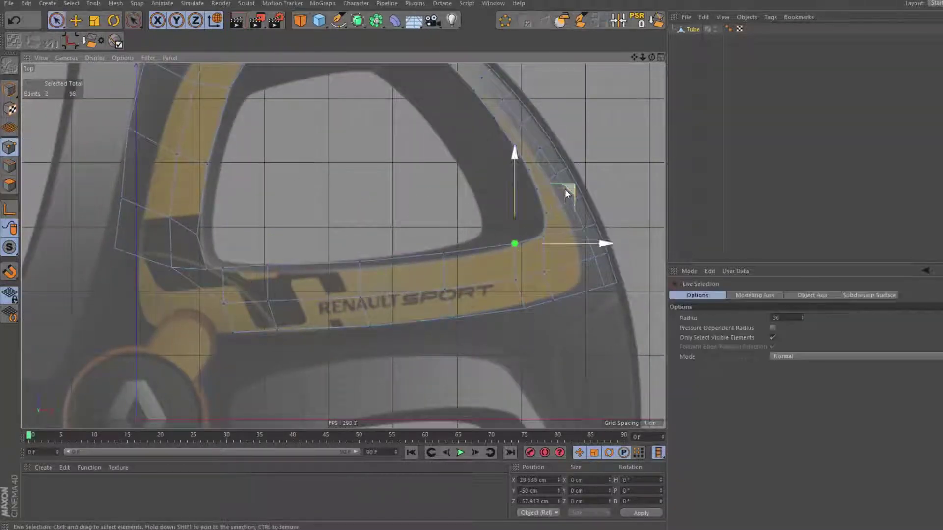
{"action": "scroll", "coordinate": [446, 144], "scroll_direction": "up", "scroll_amount": 3}
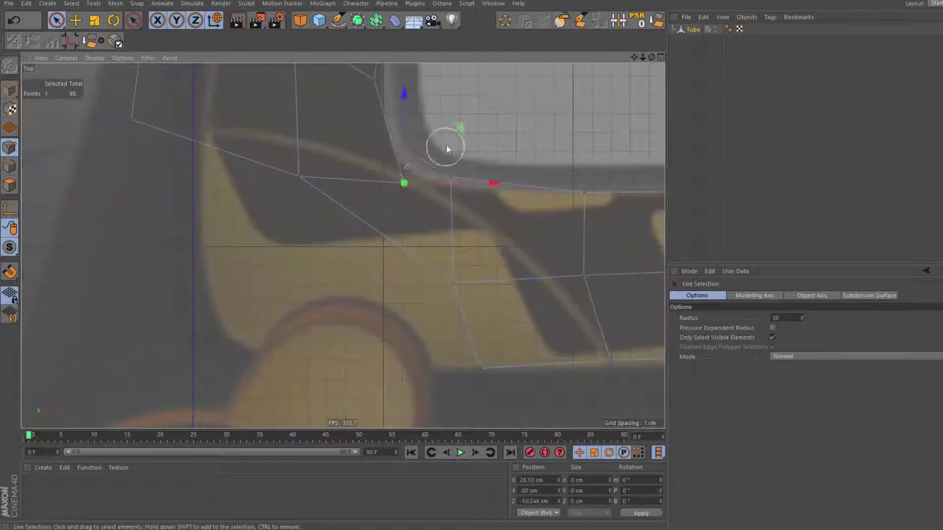
{"action": "scroll", "coordinate": [417, 180], "scroll_direction": "down", "scroll_amount": 4}
{"action": "scroll", "coordinate": [347, 295], "scroll_direction": "up", "scroll_amount": 3}
{"action": "scroll", "coordinate": [402, 246], "scroll_direction": "up", "scroll_amount": 2}
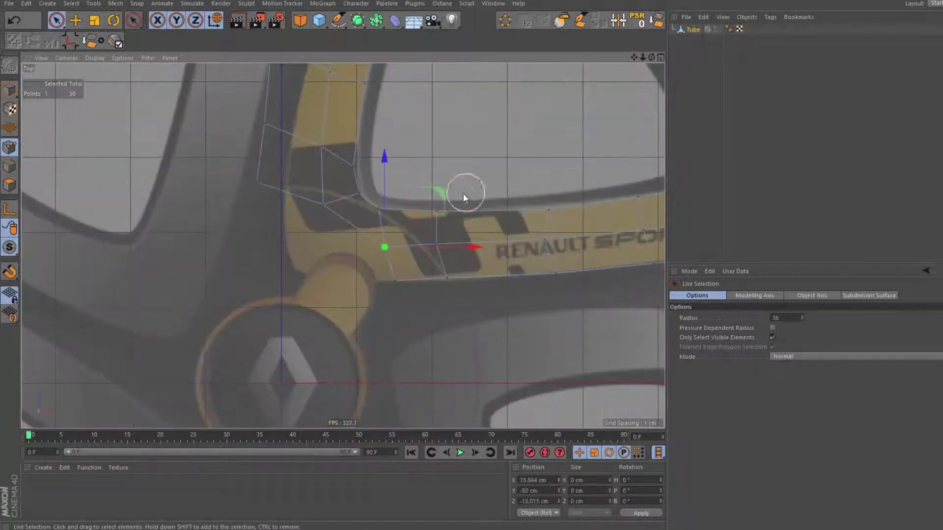
{"action": "left_click", "coordinate": [332, 190]}
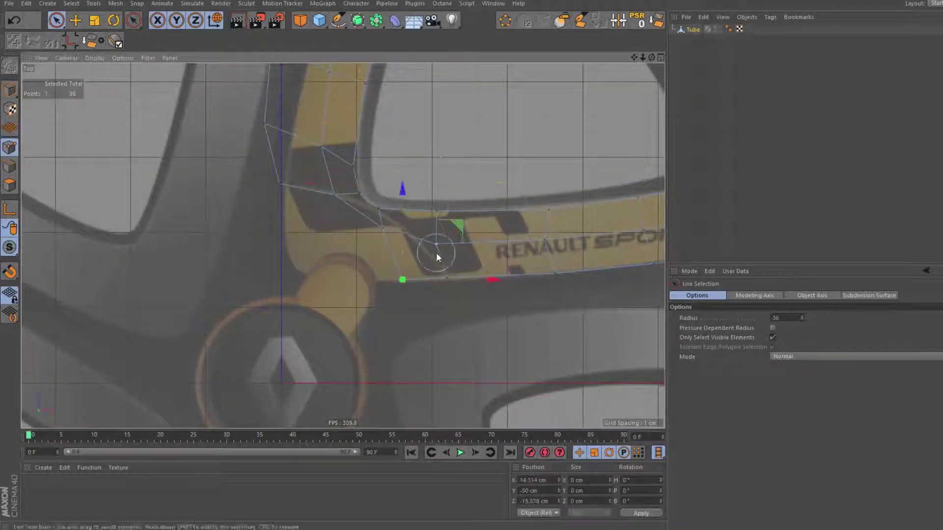
{"action": "left_click_drag", "start_coordinate": [446, 248], "coordinate": [424, 208]}
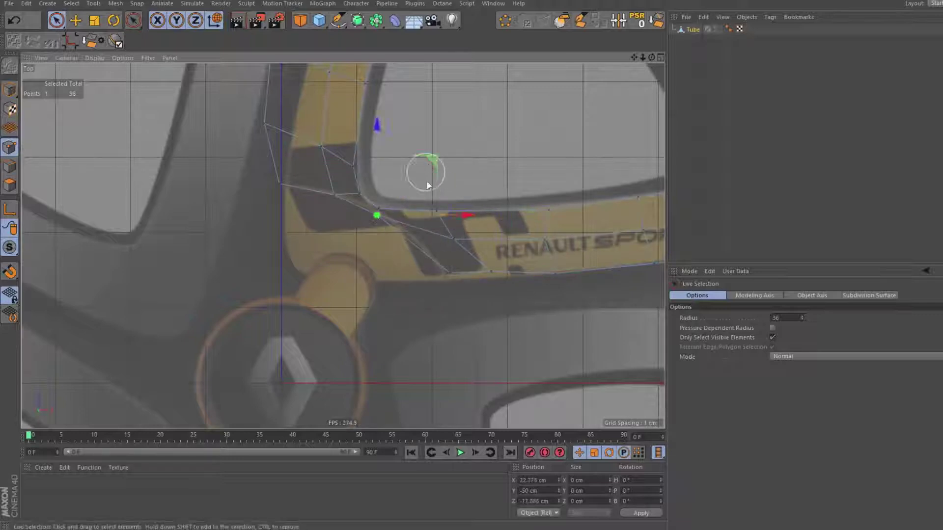
{"action": "scroll", "coordinate": [331, 239], "scroll_direction": "down", "scroll_amount": 1}
- Select the edges along the hub ring in Edge mode
{"action": "key", "text": "Return"}
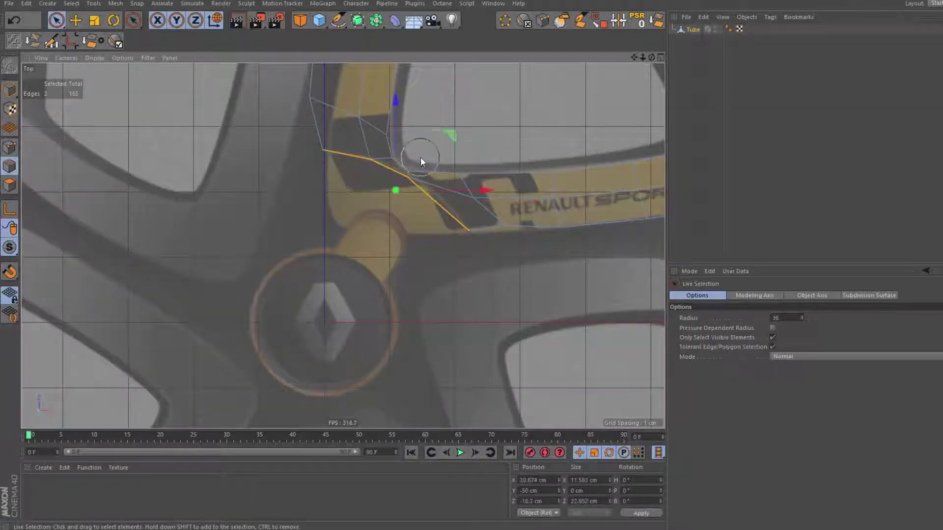
{"action": "left_click", "coordinate": [388, 245]}
{"action": "key", "text": "e"}
{"action": "scroll", "coordinate": [394, 213], "scroll_direction": "down", "scroll_amount": 1}
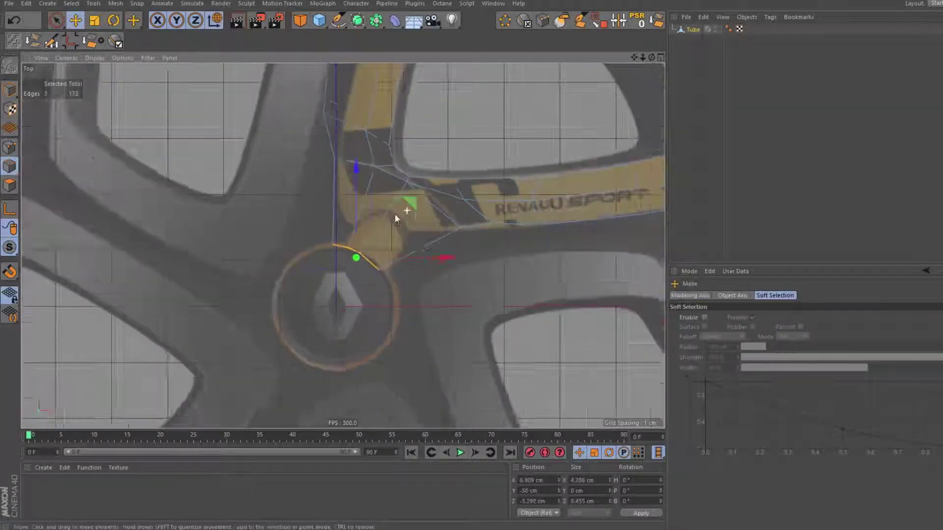
{"action": "scroll", "coordinate": [394, 214], "scroll_direction": "down", "scroll_amount": 5}
- Nest the Tube in a Cloner set to Radial, Count 5, on the XZ plane
{"action": "left_click", "coordinate": [324, 3]}
{"action": "left_click", "coordinate": [334, 15], "text": "alt"}
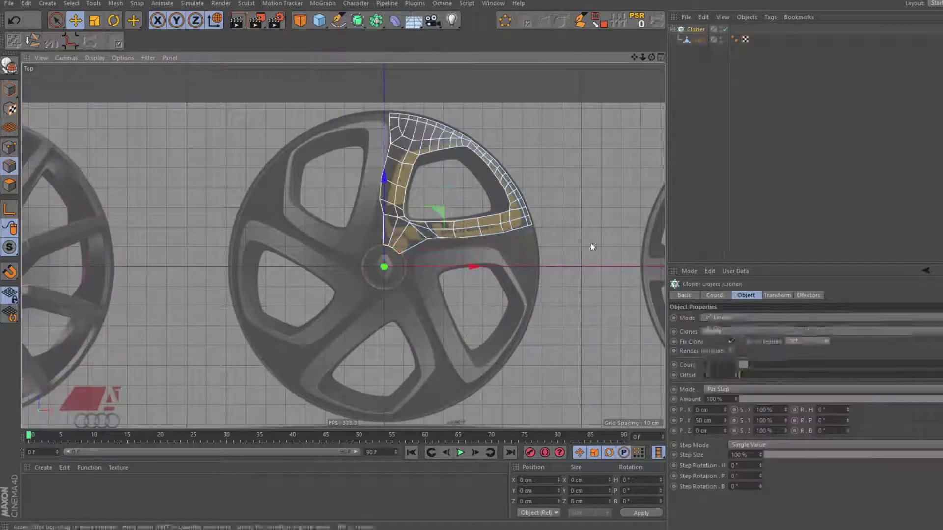
{"action": "left_click", "coordinate": [725, 317]}
{"action": "left_click", "coordinate": [711, 386]}
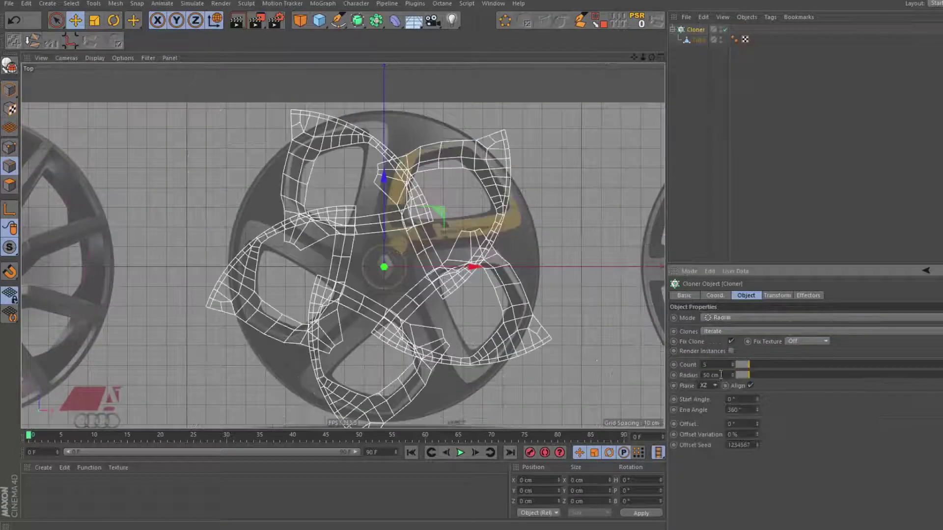
- Select the Tube's vertical seam edges and rotate them to line up with the spoke
{"action": "left_click", "coordinate": [698, 39]}
{"action": "scroll", "coordinate": [418, 151], "scroll_direction": "up", "scroll_amount": 3}
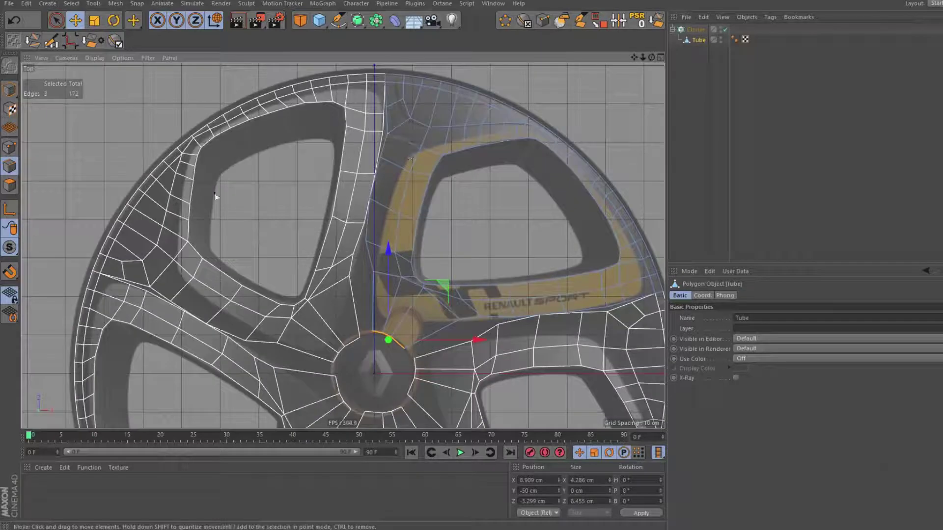
{"action": "key", "text": "t"}
{"action": "left_click", "coordinate": [373, 295]}
{"action": "left_click", "coordinate": [381, 123], "text": "shift"}
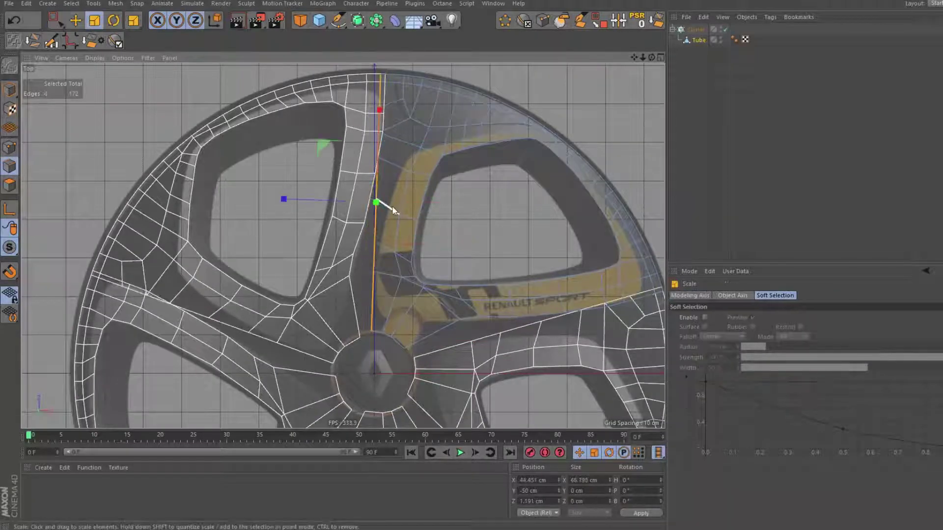
{"action": "key", "text": "r"}
{"action": "mouse_move", "coordinate": [420, 158]}
{"action": "left_mouse_down"}
{"action": "mouse_move", "coordinate": [406, 151]}
{"action": "mouse_move", "coordinate": [456, 82]}
{"action": "left_mouse_up"}
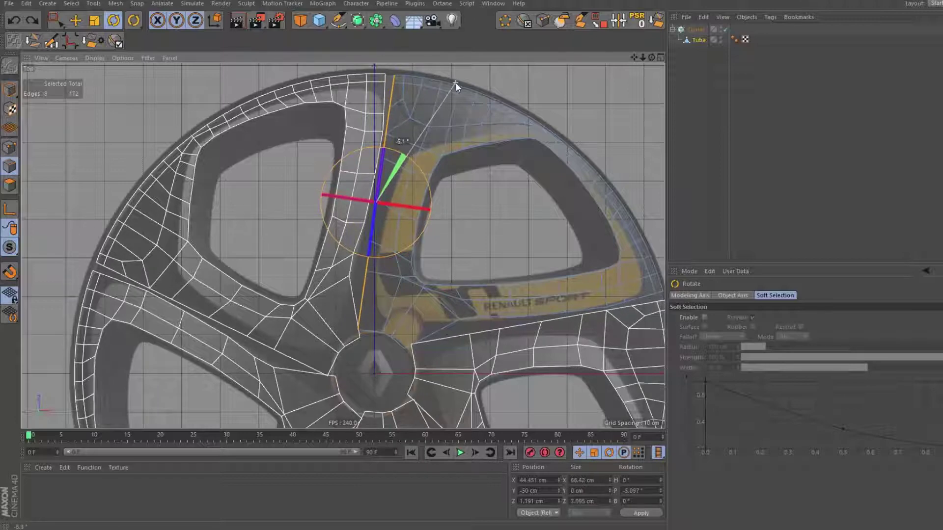
- Box-select the lower seam edges and rotate them to follow the stripe
{"action": "key", "text": "0"}
{"action": "middle_click_drag", "start_coordinate": [572, 234], "coordinate": [435, 191], "text": "alt"}
{"action": "left_click_drag", "start_coordinate": [255, 263], "coordinate": [639, 322]}
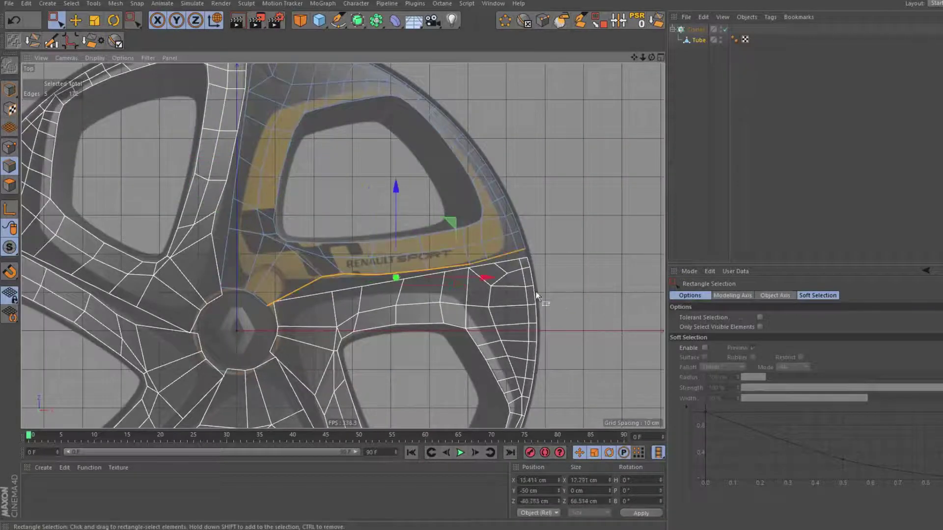
{"action": "key", "text": "r"}
{"action": "left_click_drag", "start_coordinate": [596, 213], "coordinate": [540, 216]}
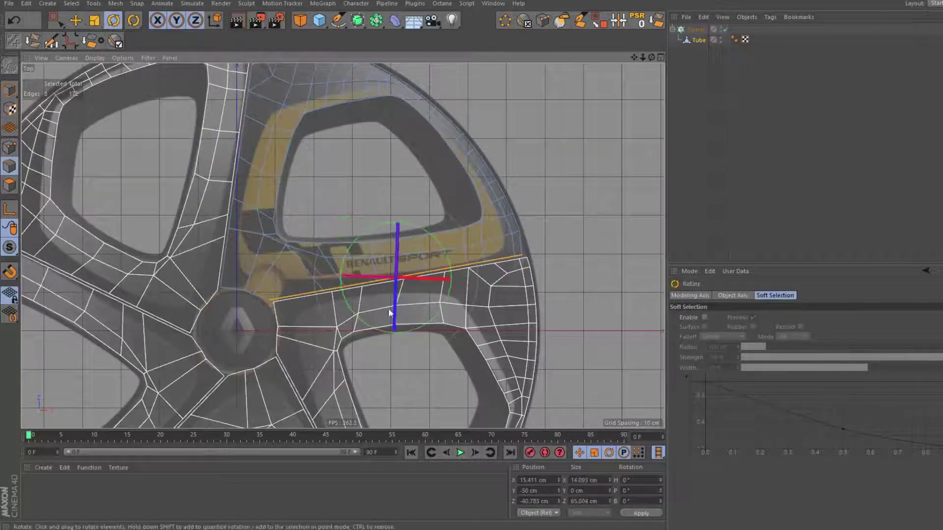
{"action": "scroll", "coordinate": [418, 295], "scroll_direction": "up", "scroll_amount": 3}
{"action": "scroll", "coordinate": [433, 253], "scroll_direction": "down", "scroll_amount": 2}
- Scale the lower seam edges to stretch along the stripe
{"action": "key", "text": "0"}
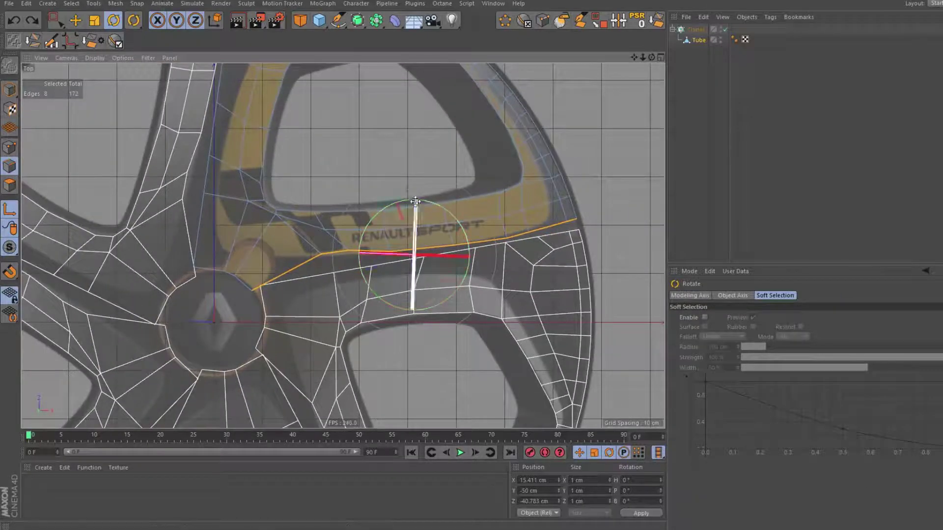
{"action": "key", "text": "t"}
{"action": "mouse_move", "coordinate": [491, 216]}
{"action": "left_mouse_down"}
{"action": "mouse_move", "coordinate": [397, 181]}
{"action": "mouse_move", "coordinate": [444, 204]}
{"action": "left_mouse_up"}
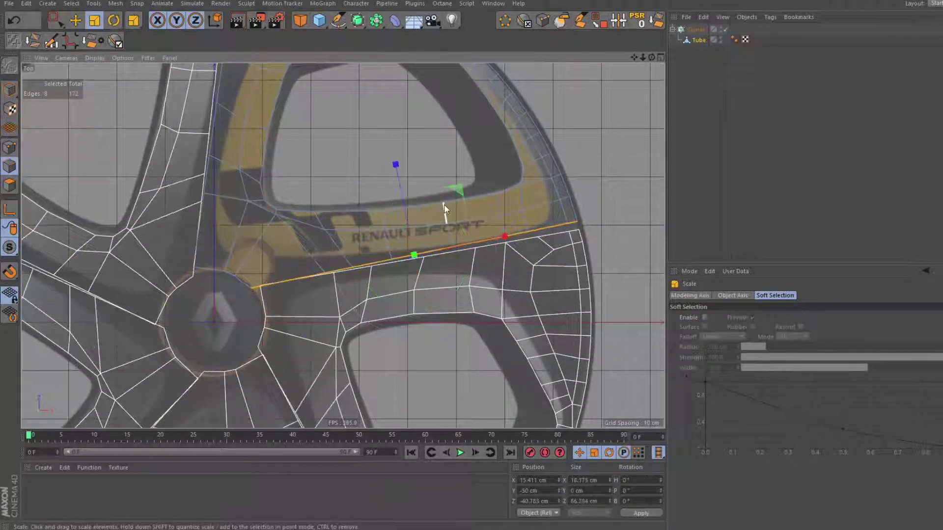
{"action": "key", "text": "e"}
{"action": "scroll", "coordinate": [412, 234], "scroll_direction": "down", "scroll_amount": 3}
{"action": "scroll", "coordinate": [411, 234], "scroll_direction": "up", "scroll_amount": 1}
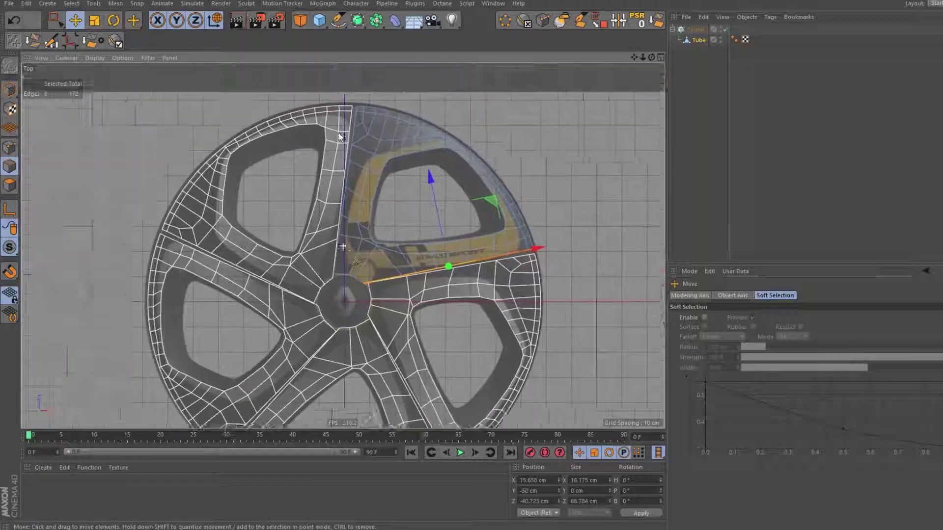
- Fine-tune the seam edges' rotation slightly
{"action": "key", "text": "0"}
{"action": "scroll", "coordinate": [452, 251], "scroll_direction": "up", "scroll_amount": 2}
{"action": "scroll", "coordinate": [495, 266], "scroll_direction": "down", "scroll_amount": 1}
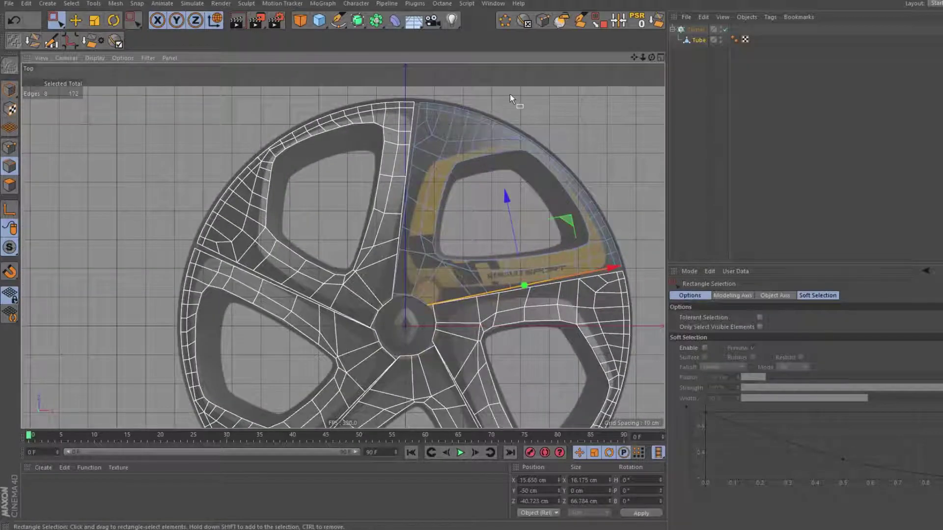
{"action": "scroll", "coordinate": [585, 244], "scroll_direction": "up", "scroll_amount": 3}
{"action": "key", "text": "r"}
{"action": "left_click_drag", "start_coordinate": [538, 195], "coordinate": [579, 135]}
{"action": "key", "text": "e"}
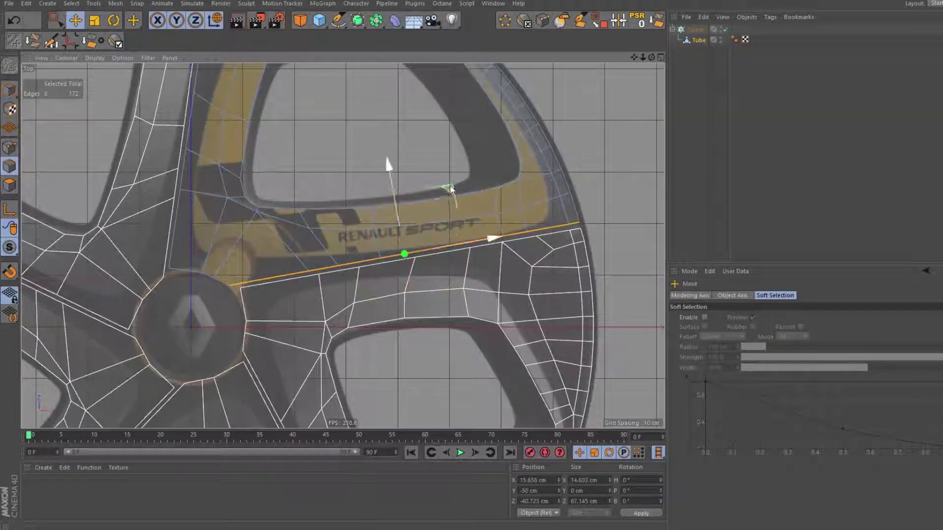
- Wrap the Cloner in a Connect generator
{"action": "left_click", "coordinate": [695, 30]}
{"action": "left_click", "coordinate": [357, 20]}
{"action": "left_click", "coordinate": [473, 55], "text": "alt"}
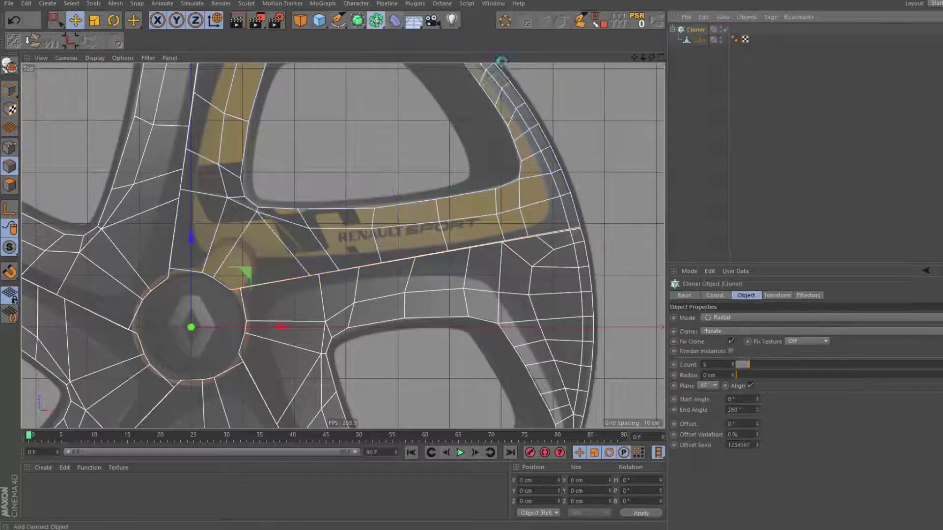
{"action": "scroll", "coordinate": [401, 289], "scroll_direction": "up", "scroll_amount": 3}
{"action": "scroll", "coordinate": [400, 290], "scroll_direction": "down", "scroll_amount": 3}
- Box-select a seam point in Point mode and undo a misplaced move
{"action": "scroll", "coordinate": [398, 290], "scroll_direction": "up", "scroll_amount": 3}
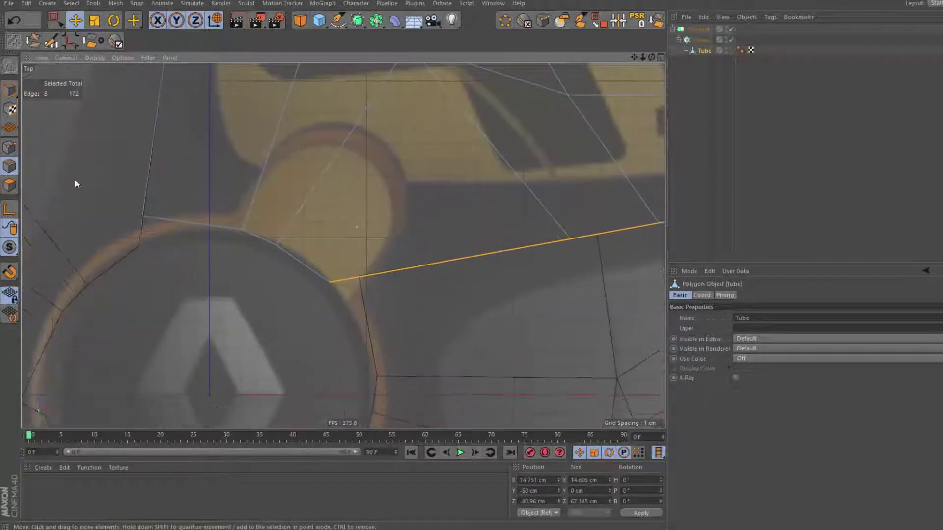
{"action": "left_click", "coordinate": [10, 147]}
{"action": "key", "text": "0"}
{"action": "left_click_drag", "start_coordinate": [303, 245], "coordinate": [346, 278]}
{"action": "scroll", "coordinate": [550, 219], "scroll_direction": "up", "scroll_amount": 5}
{"action": "scroll", "coordinate": [375, 204], "scroll_direction": "down", "scroll_amount": 3}
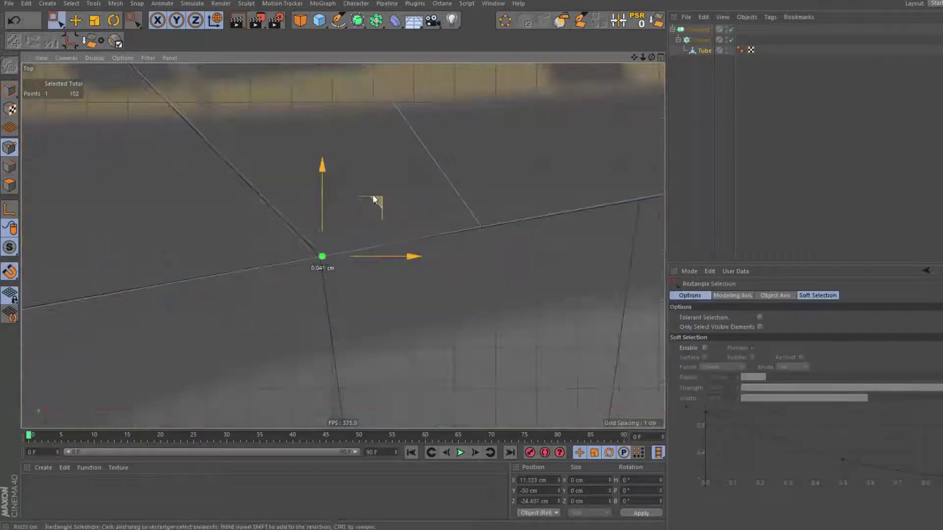
{"action": "scroll", "coordinate": [350, 255], "scroll_direction": "up", "scroll_amount": 2}
{"action": "scroll", "coordinate": [407, 211], "scroll_direction": "down", "scroll_amount": 3}
{"action": "scroll", "coordinate": [444, 210], "scroll_direction": "up", "scroll_amount": 1}
{"action": "scroll", "coordinate": [444, 210], "scroll_direction": "up", "scroll_amount": 3}
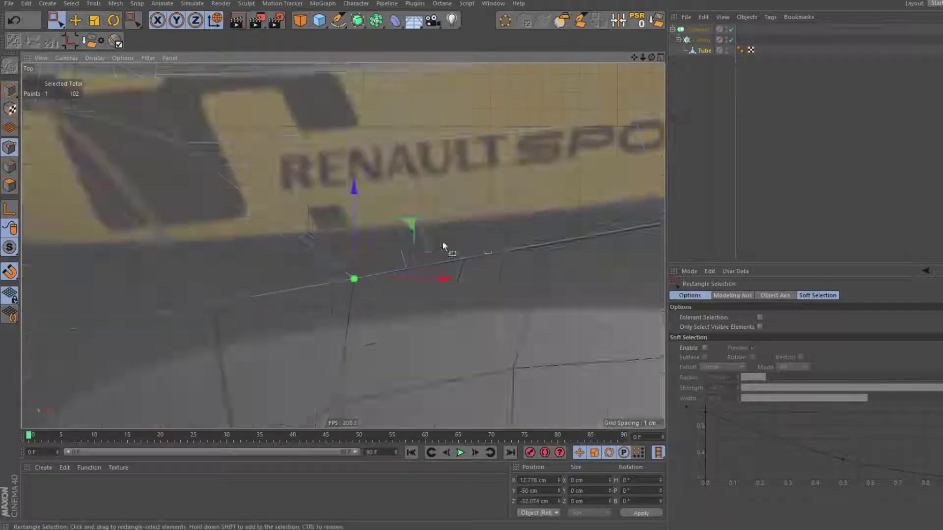
{"action": "key", "text": "ctrl+z"}
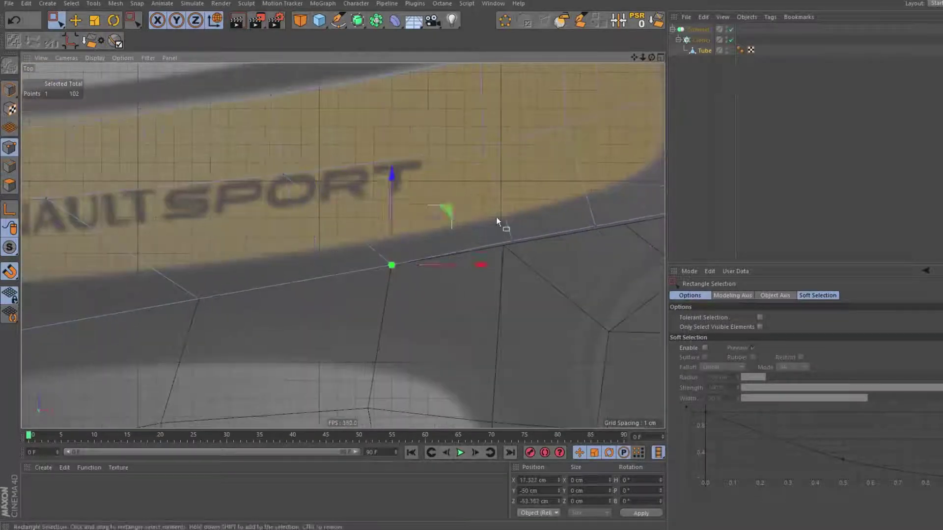
- Move the seam point onto the neighbouring spoke's edge
{"action": "scroll", "coordinate": [411, 211], "scroll_direction": "up", "scroll_amount": 2}
{"action": "scroll", "coordinate": [407, 210], "scroll_direction": "up", "scroll_amount": 3}
{"action": "scroll", "coordinate": [332, 298], "scroll_direction": "down", "scroll_amount": 2}
{"action": "scroll", "coordinate": [392, 224], "scroll_direction": "down", "scroll_amount": 2}
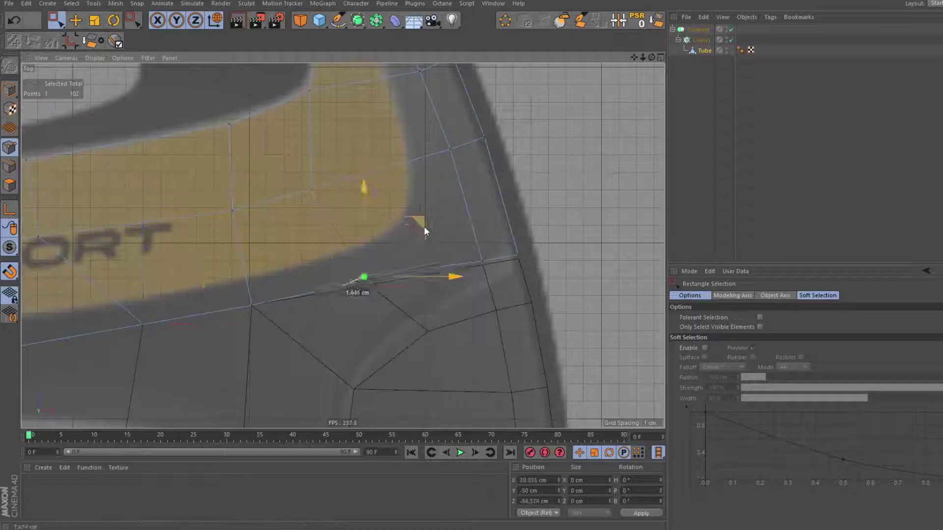
{"action": "left_click_drag", "start_coordinate": [424, 226], "coordinate": [434, 232]}
{"action": "scroll", "coordinate": [433, 232], "scroll_direction": "up", "scroll_amount": 3}
{"action": "left_click_drag", "start_coordinate": [537, 204], "coordinate": [600, 195]}
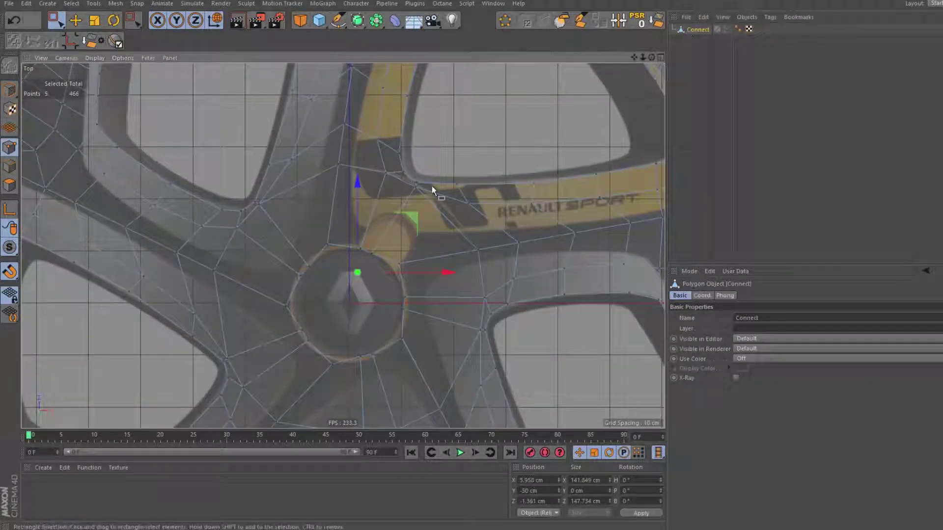
- Loop-select the 17-point ring of points around the wheel's hub
{"action": "key", "text": "u"}
{"action": "key", "text": "l"}
{"action": "left_click", "coordinate": [403, 295]}
{"action": "key", "text": "t"}
{"action": "key", "text": "u"}
{"action": "key", "text": "l"}
{"action": "left_click", "coordinate": [369, 193], "text": "shift"}
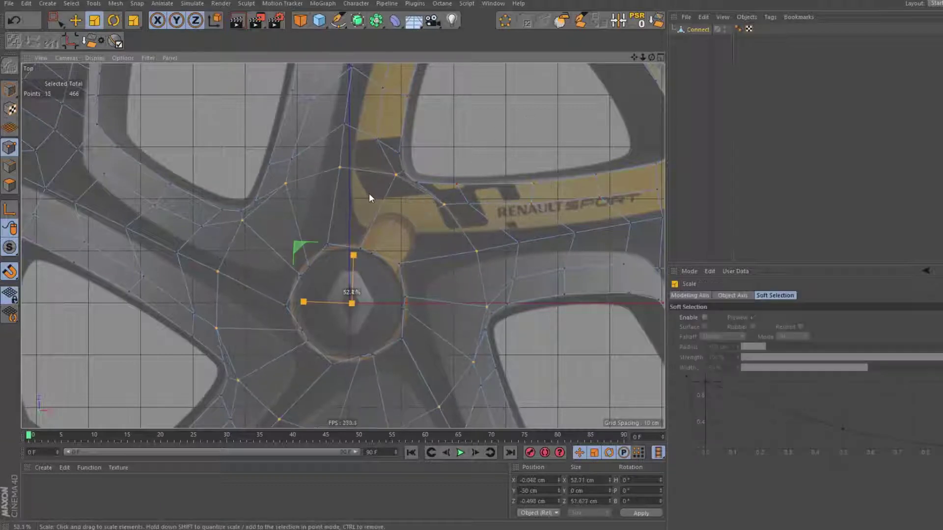
{"action": "key", "text": "0"}
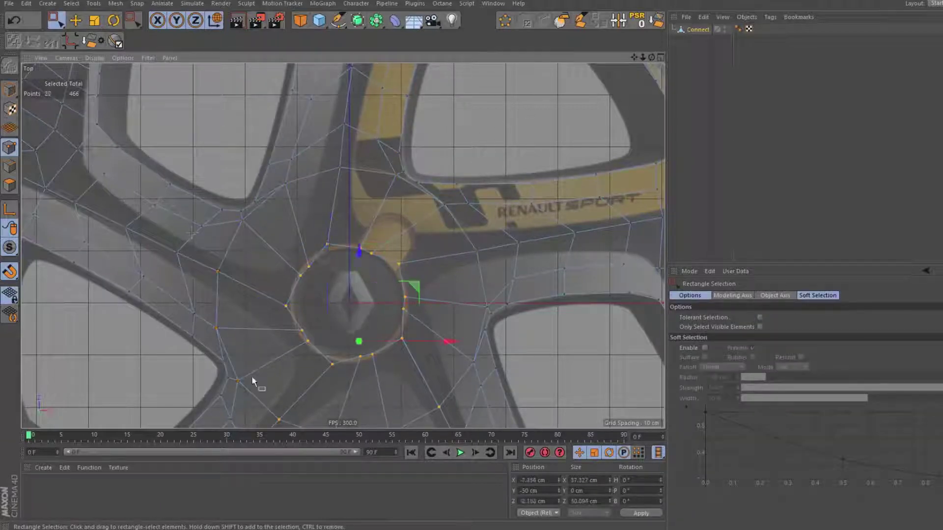
- Scale the hub ring down to about 24 cm, tracing the round Renault badge
{"action": "key", "text": "t"}
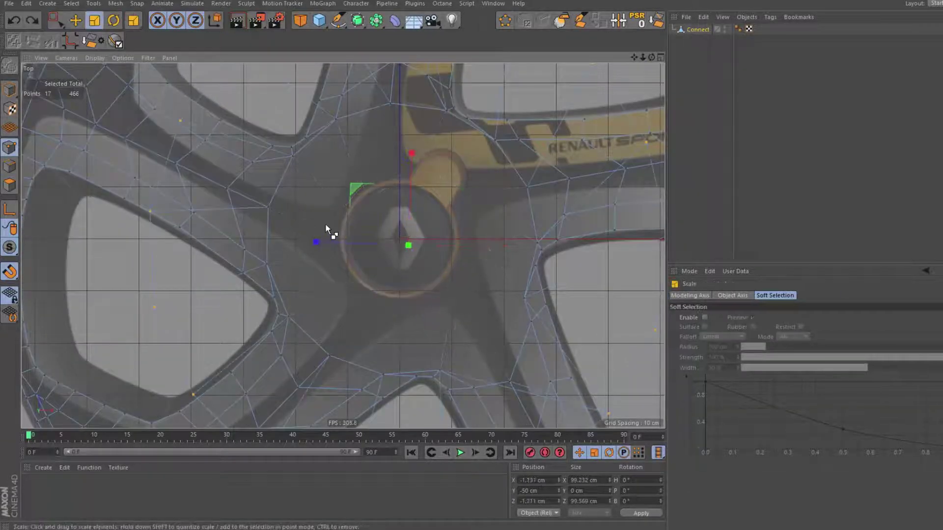
{"action": "mouse_move", "coordinate": [325, 223]}
{"action": "left_mouse_down"}
{"action": "mouse_move", "coordinate": [460, 202]}
{"action": "mouse_move", "coordinate": [493, 209]}
{"action": "left_mouse_up"}
{"action": "scroll", "coordinate": [405, 231], "scroll_direction": "down", "scroll_amount": 5}
{"action": "scroll", "coordinate": [497, 208], "scroll_direction": "up", "scroll_amount": 8}
{"action": "key", "text": "e"}
{"action": "scroll", "coordinate": [495, 231], "scroll_direction": "up", "scroll_amount": 5}
{"action": "scroll", "coordinate": [432, 251], "scroll_direction": "down", "scroll_amount": 8}
{"action": "scroll", "coordinate": [136, 262], "scroll_direction": "up", "scroll_amount": 2}
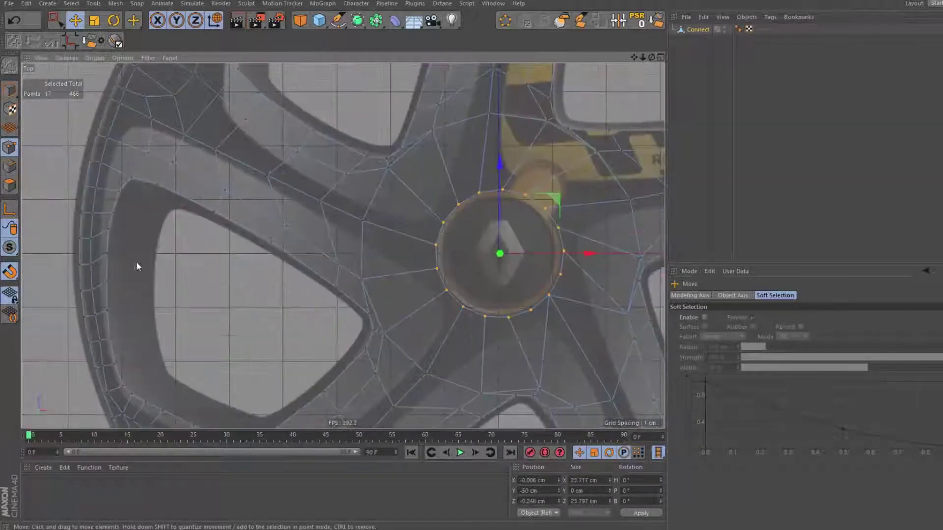
- Enable Vertex Snap in the snapping options
{"action": "left_click", "coordinate": [10, 272]}
{"action": "scroll", "coordinate": [535, 213], "scroll_direction": "up", "scroll_amount": 5}
{"action": "left_click", "coordinate": [10, 272]}
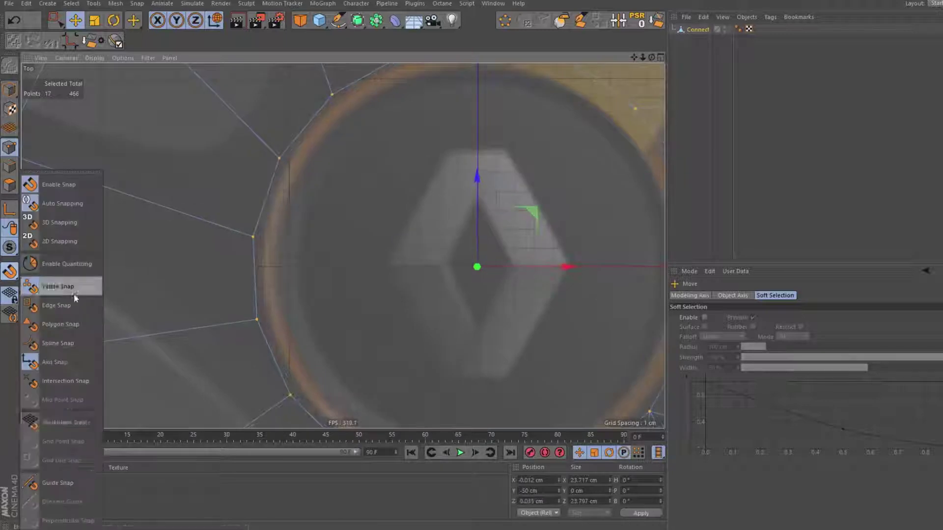
{"action": "left_click", "coordinate": [58, 287]}
{"action": "left_click", "coordinate": [10, 271]}
{"action": "scroll", "coordinate": [470, 211], "scroll_direction": "down", "scroll_amount": 3}
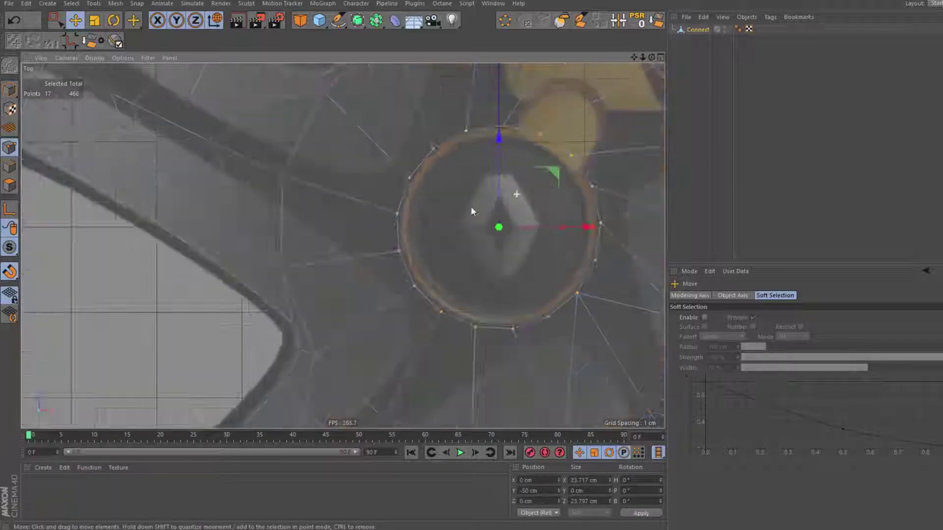
{"action": "scroll", "coordinate": [472, 212], "scroll_direction": "down", "scroll_amount": 3}
{"action": "left_click", "coordinate": [10, 166]}
- Try adding a second edge ring around the hub, then undo it
{"action": "key", "text": "t"}
{"action": "scroll", "coordinate": [522, 158], "scroll_direction": "down", "scroll_amount": 5}
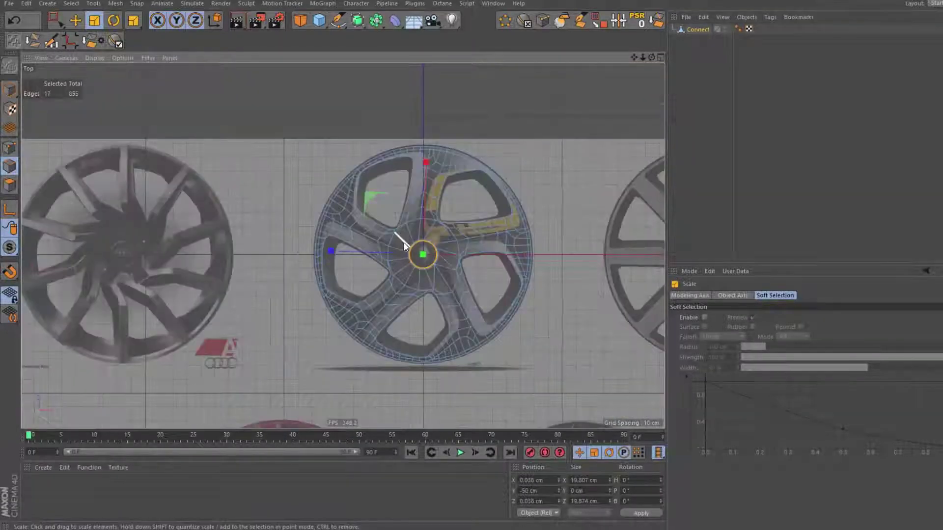
{"action": "scroll", "coordinate": [403, 245], "scroll_direction": "up", "scroll_amount": 5}
{"action": "scroll", "coordinate": [378, 172], "scroll_direction": "down", "scroll_amount": 5}
{"action": "key", "text": "F1"}
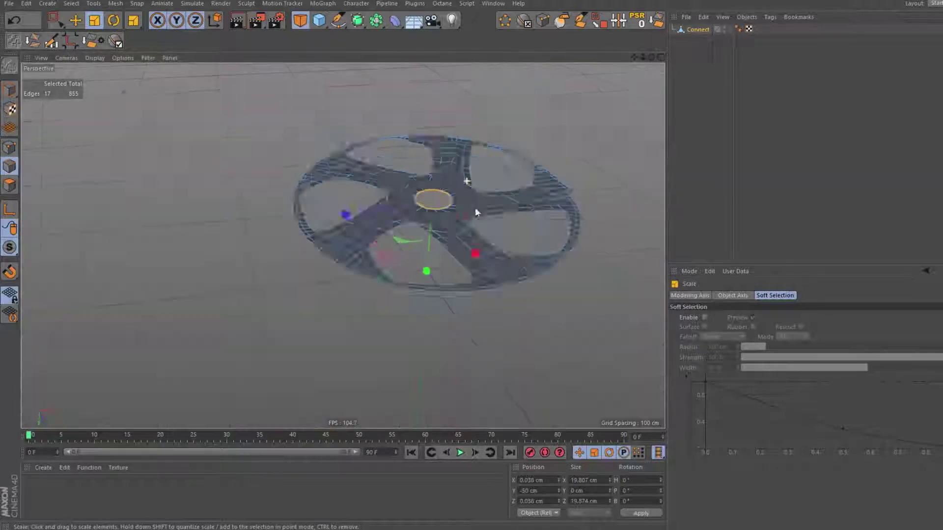
{"action": "scroll", "coordinate": [476, 213], "scroll_direction": "up", "scroll_amount": 5}
{"action": "key", "text": "u"}
{"action": "key", "text": "l"}
{"action": "left_click", "coordinate": [479, 151], "text": "shift"}
{"action": "key", "text": "e"}
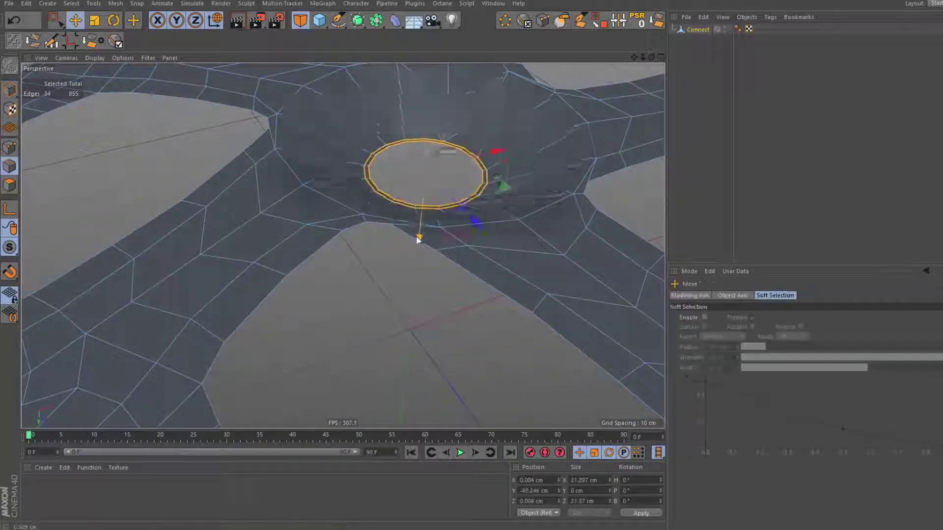
{"action": "key", "text": "ctrl+z"}
- Orbit and switch viewport layouts to inspect the hub from the top view
{"action": "mouse_move", "coordinate": [418, 239]}
{"action": "left_mouse_down", "text": "alt"}
{"action": "mouse_move", "coordinate": [438, 275]}
{"action": "mouse_move", "coordinate": [431, 179]}
{"action": "mouse_move", "coordinate": [553, 193]}
{"action": "left_mouse_up", "text": "alt"}
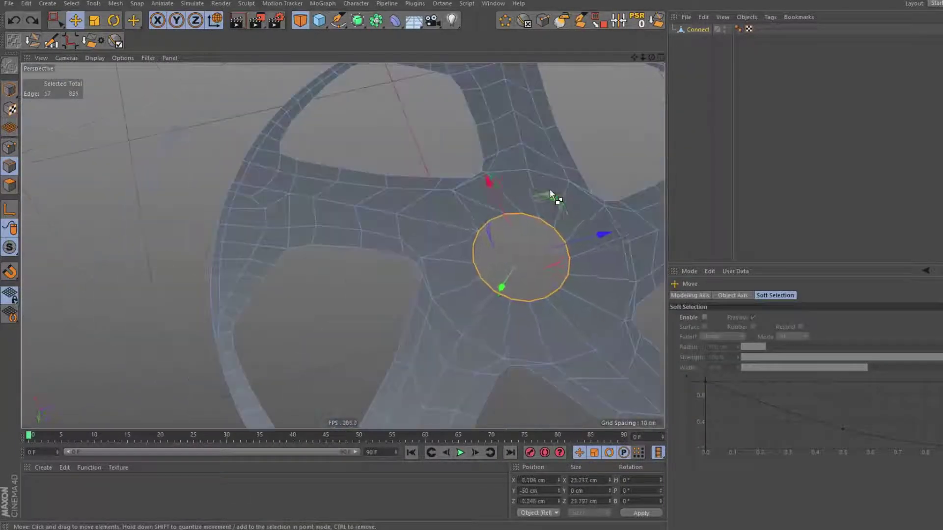
{"action": "key", "text": "ctrl+y"}
{"action": "middle_click", "coordinate": [520, 179]}
{"action": "middle_click", "coordinate": [340, 206]}
{"action": "key", "text": "0"}
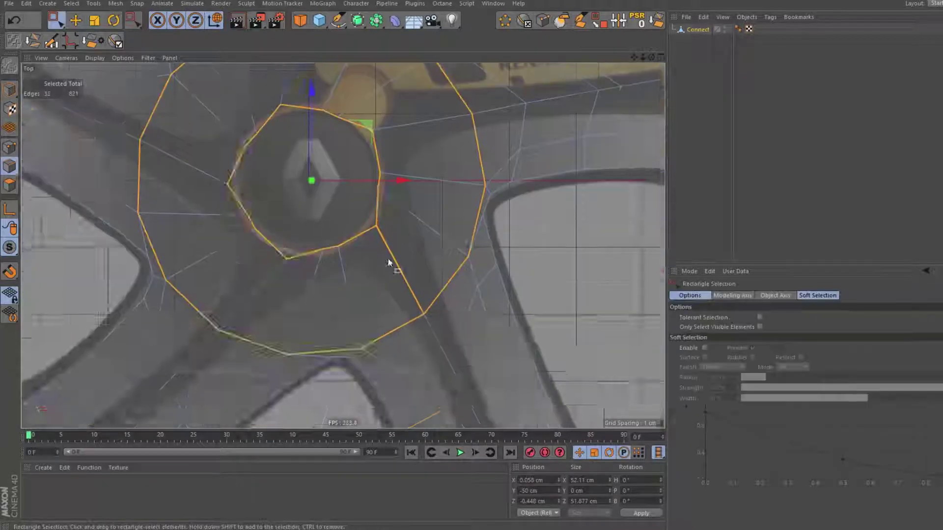
{"action": "scroll", "coordinate": [388, 263], "scroll_direction": "up", "scroll_amount": 5}
- Loop-select the inner 15-point ring around the badge and scale it to about 22 cm
{"action": "key", "text": "u"}
{"action": "key", "text": "l"}
{"action": "scroll", "coordinate": [390, 220], "scroll_direction": "down", "scroll_amount": 8}
{"action": "left_click", "coordinate": [10, 148]}
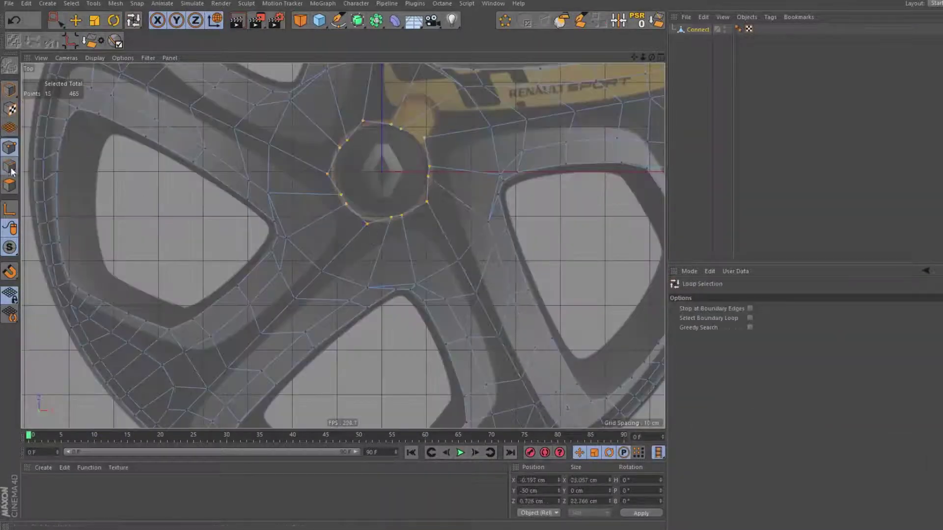
{"action": "key", "text": "t"}
{"action": "scroll", "coordinate": [259, 183], "scroll_direction": "up", "scroll_amount": 2}
- Move the inner ring about 10 cm along Y, centred at X 0, Z 0
{"action": "key", "text": "e"}
{"action": "scroll", "coordinate": [415, 151], "scroll_direction": "up", "scroll_amount": 3}
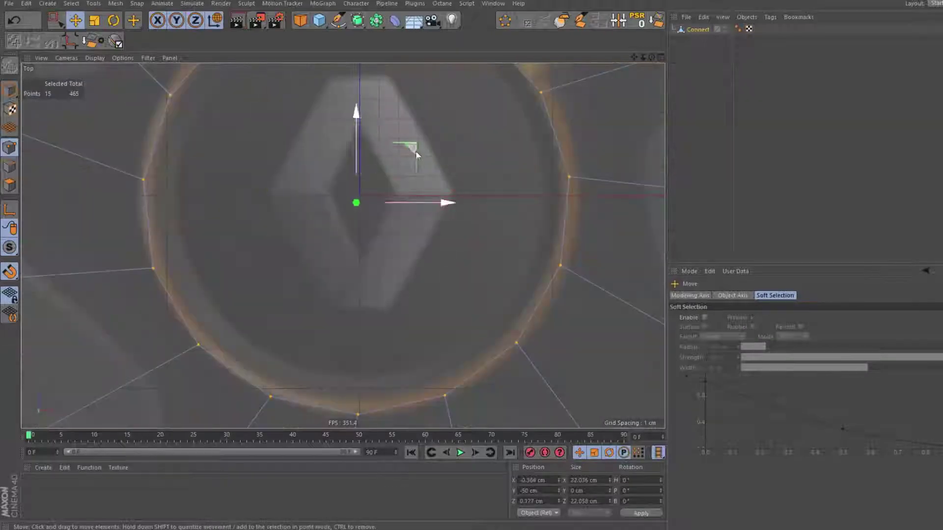
{"action": "scroll", "coordinate": [388, 231], "scroll_direction": "down", "scroll_amount": 3}
{"action": "key", "text": "F1"}
{"action": "key", "text": "F5"}
{"action": "key", "text": "F2"}
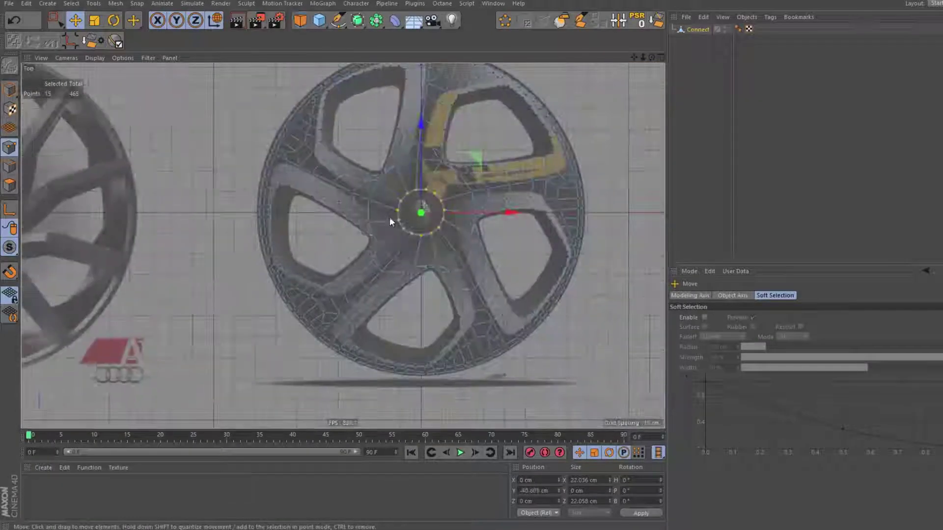
{"action": "scroll", "coordinate": [426, 161], "scroll_direction": "up", "scroll_amount": 2}
{"action": "scroll", "coordinate": [407, 228], "scroll_direction": "up", "scroll_amount": 1}
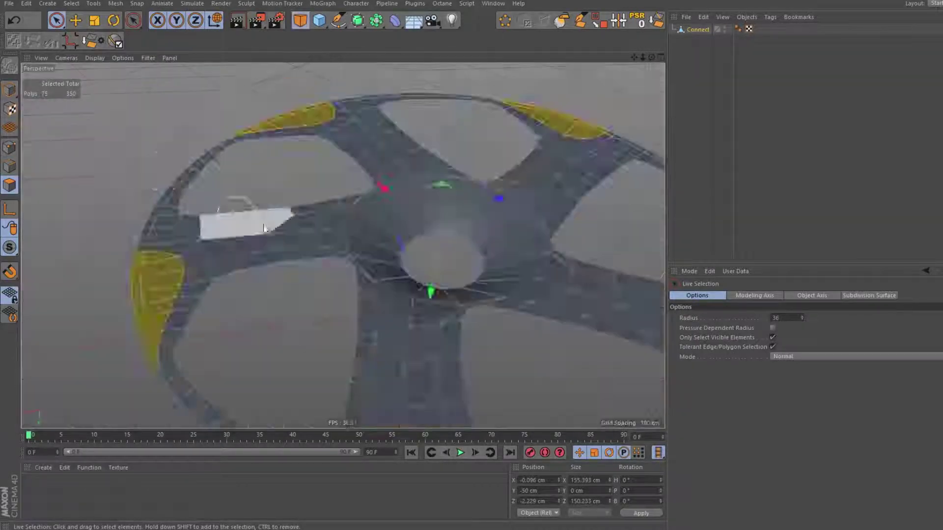
- Shift the yellow rim polygons slightly along the wheel's axis
{"action": "left_click_drag", "start_coordinate": [338, 267], "coordinate": [333, 272]}
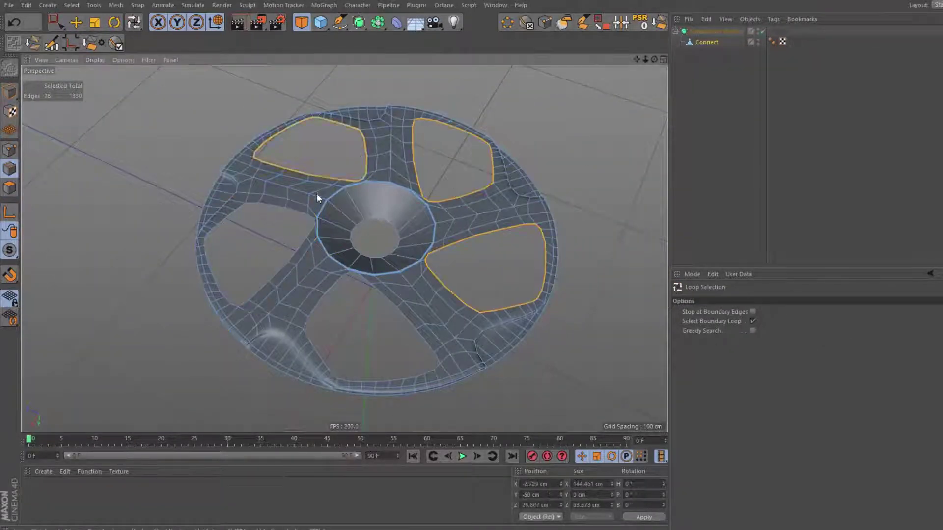
- Extrude the five spoke-opening edge loops downward by −0.11 cm into walls
{"action": "mouse_move", "coordinate": [295, 265]}
{"action": "left_mouse_down"}
{"action": "mouse_move", "coordinate": [276, 270]}
{"action": "mouse_move", "coordinate": [285, 319]}
{"action": "left_mouse_up"}
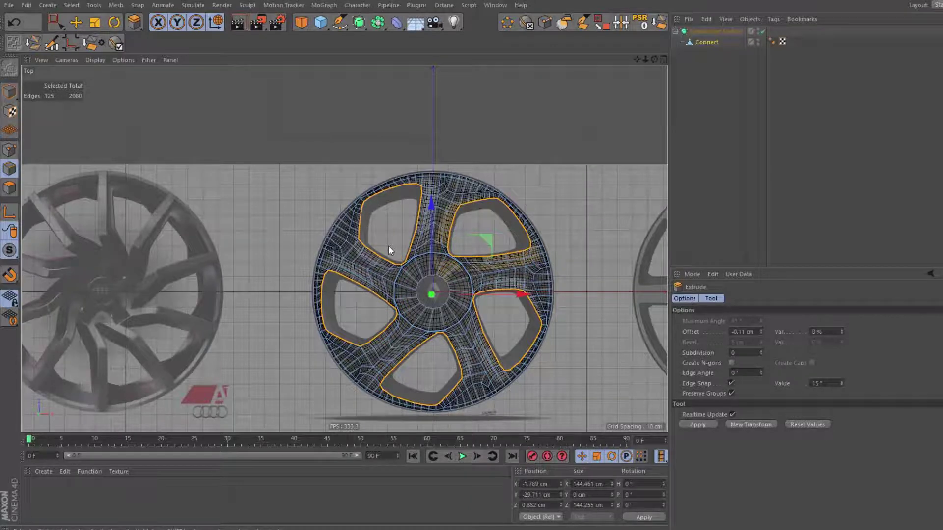
- Set the Top view reference picture's transparency to 0%
{"action": "scroll", "coordinate": [388, 246], "scroll_direction": "up", "scroll_amount": 3}
{"action": "key", "text": "shift+v"}
{"action": "left_click_drag", "start_coordinate": [867, 410], "coordinate": [746, 415]}
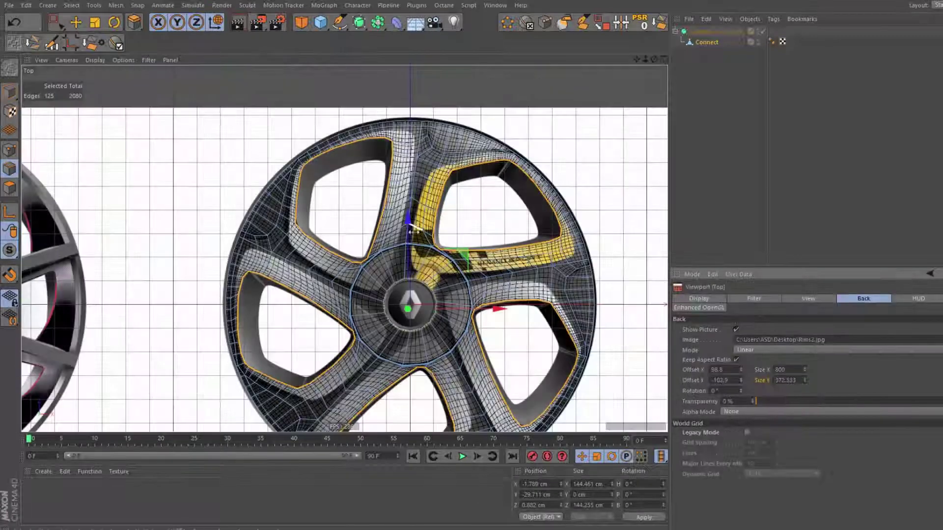
{"action": "key", "text": "F1"}
- Set the spoke-wall extrude depth to 3 cm and check it from a flatter angle
{"action": "type", "text": "3"}
{"action": "key", "text": "Return"}
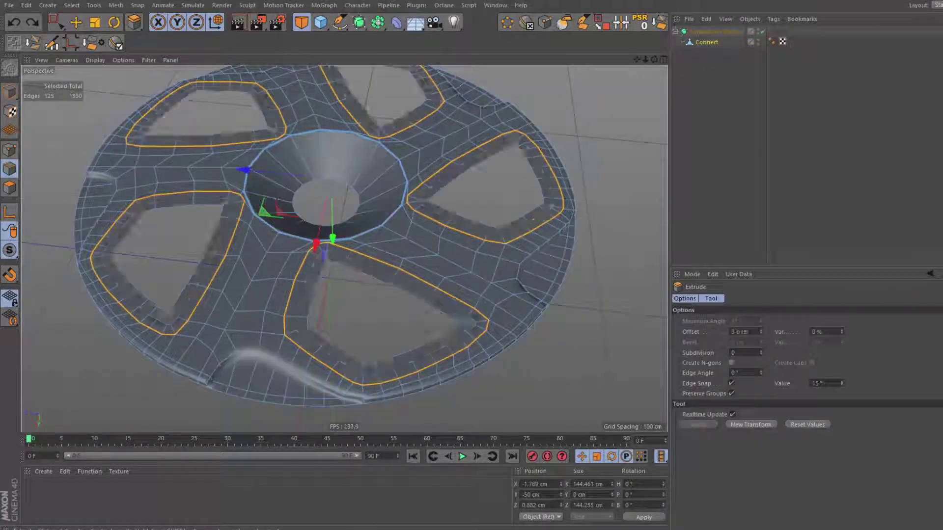
{"action": "middle_click", "coordinate": [653, 354]}
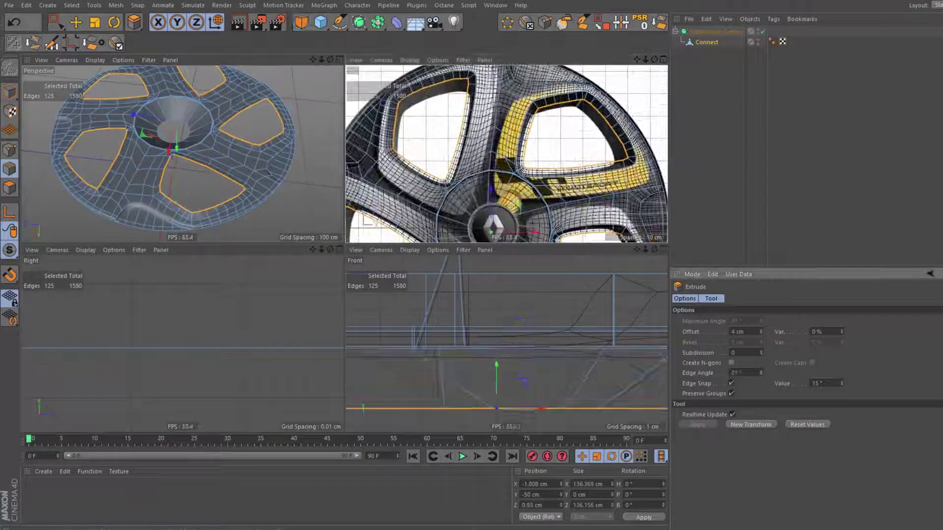
{"action": "left_click_drag", "start_coordinate": [263, 123], "coordinate": [263, 145], "text": "alt"}
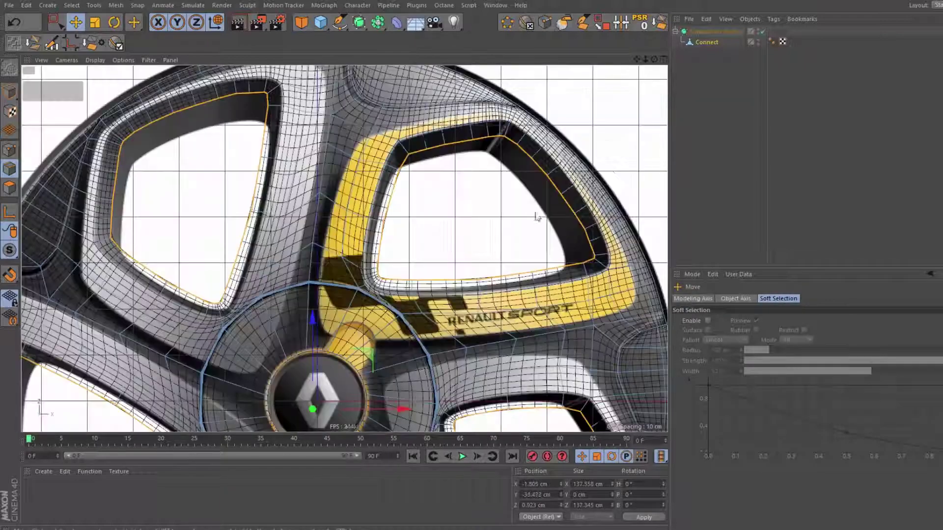
{"action": "scroll", "coordinate": [228, 360], "scroll_direction": "down", "scroll_amount": 5}
{"action": "key", "text": "r"}
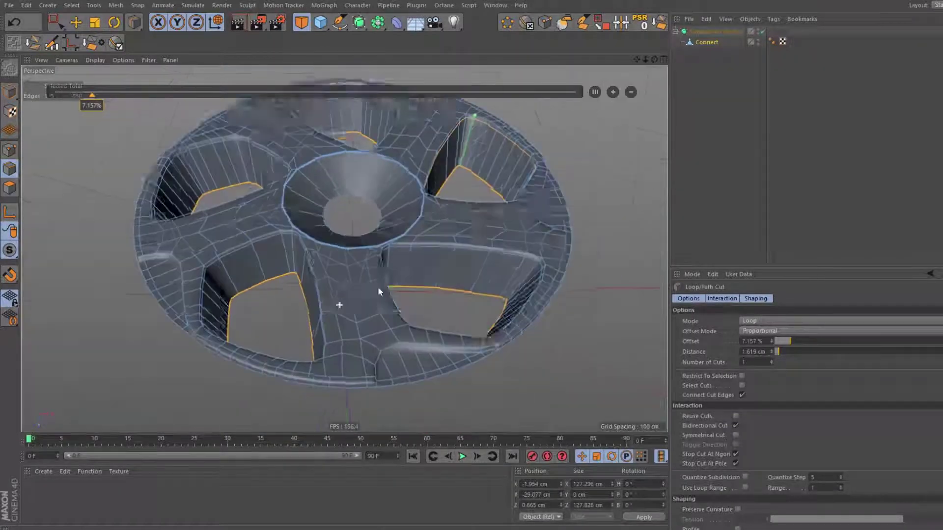
- Loop-select the outer rim edge and extrude it downward into a thick barrel
{"action": "key", "text": "u"}
{"action": "key", "text": "l"}
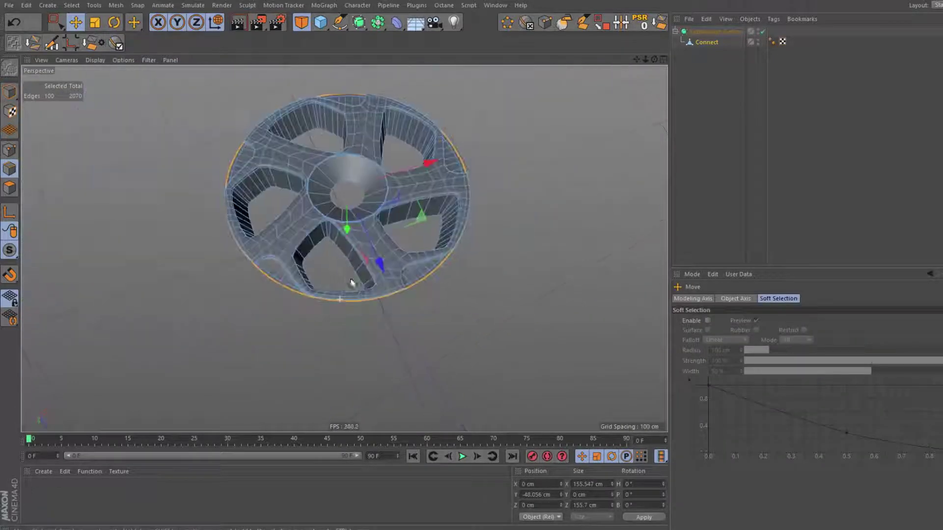
{"action": "left_click_drag", "start_coordinate": [358, 277], "coordinate": [361, 309], "text": "ctrl"}
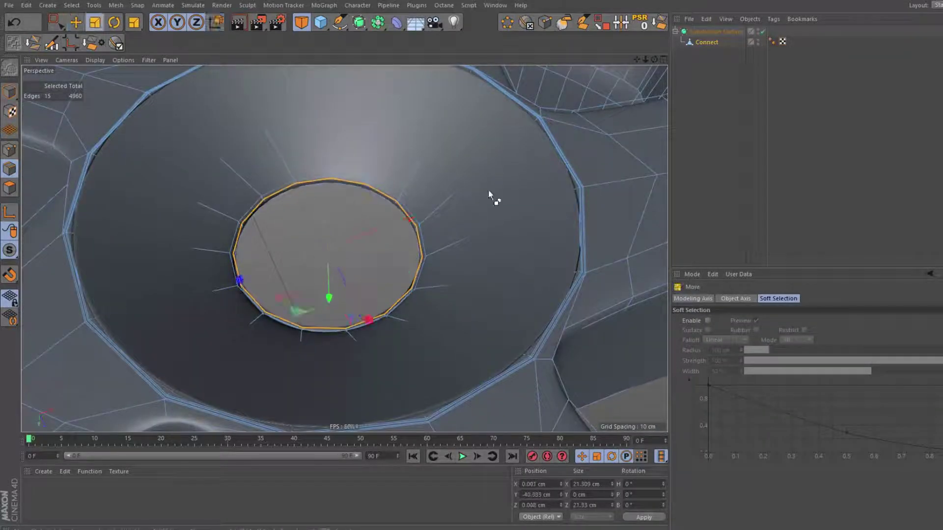
- Scale the hub hole's edge loop inward to narrow it
{"action": "key", "text": "t"}
{"action": "left_click_drag", "start_coordinate": [331, 293], "coordinate": [311, 245]}
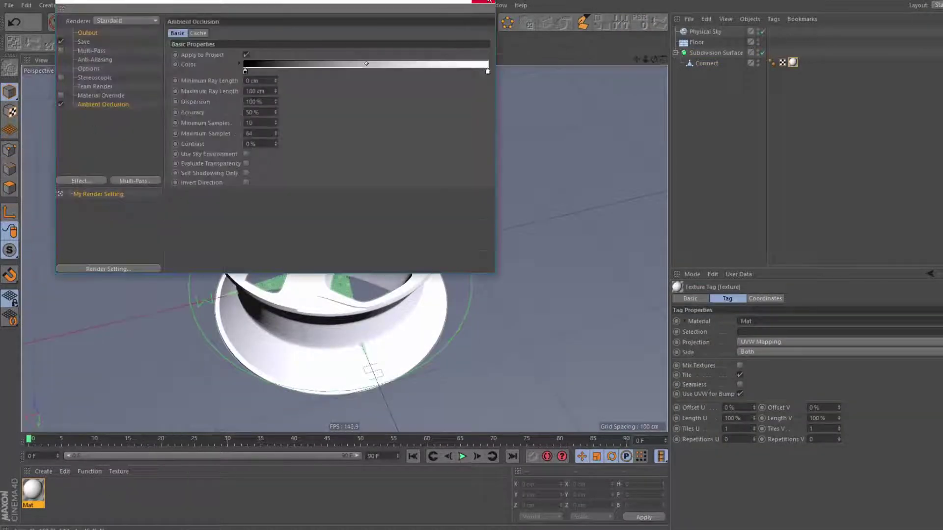
- Close Render Settings and render the finished wheel to the Picture Viewer
{"action": "left_click", "coordinate": [488, 1]}
{"action": "key", "text": "shift+r"}
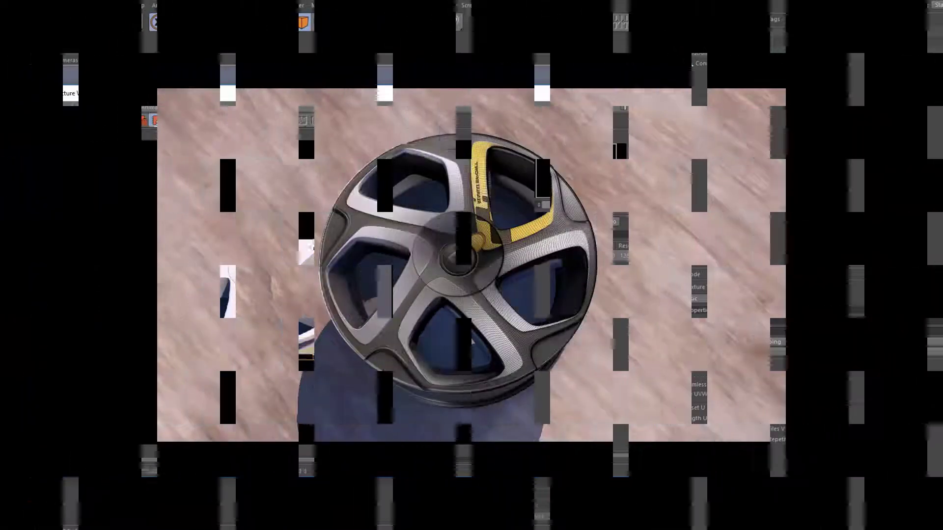